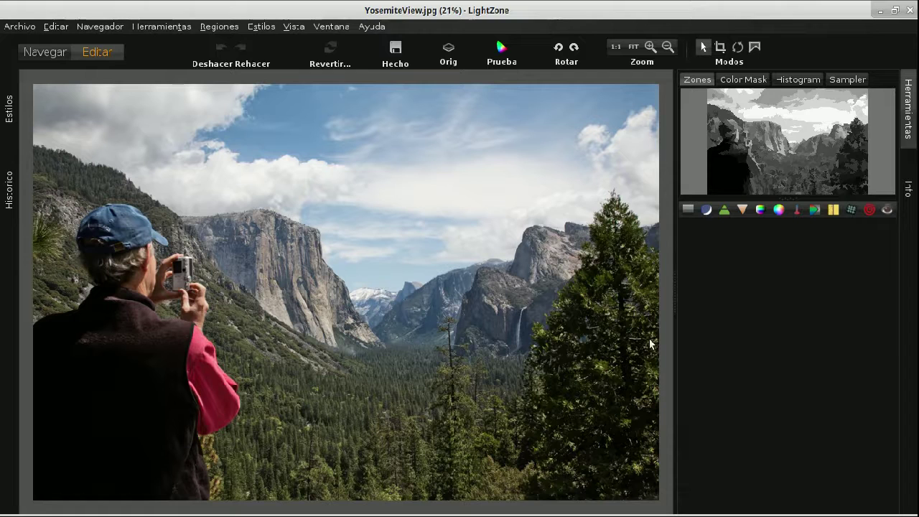
Add a Matiz/Saturación tool to the YosemiteView.jpg photo.
click(759, 211)
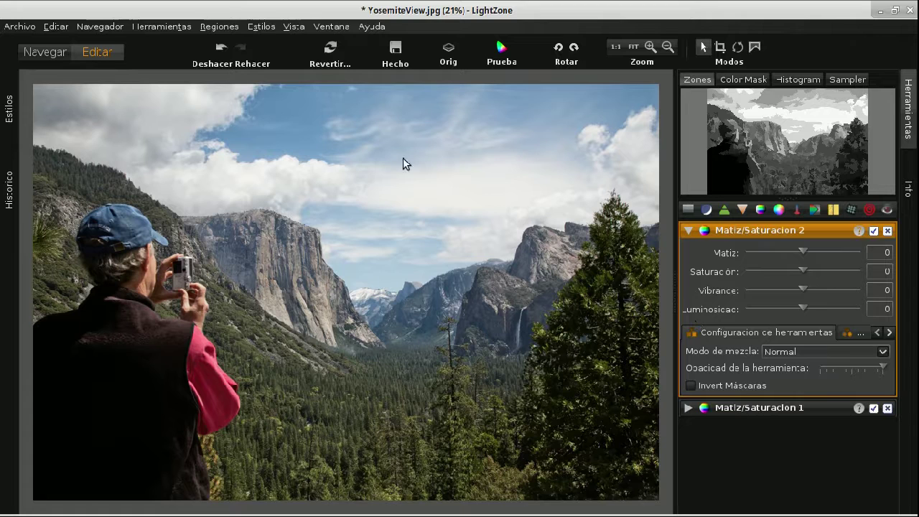
Try lowering the Luminosidad of the new Matiz/Saturación tool to -28, and restore it to 0.
click(802, 306)
mouse_move(802, 307)
mouse_down()
mouse_move(832, 307)
mouse_move(787, 304)
mouse_up()
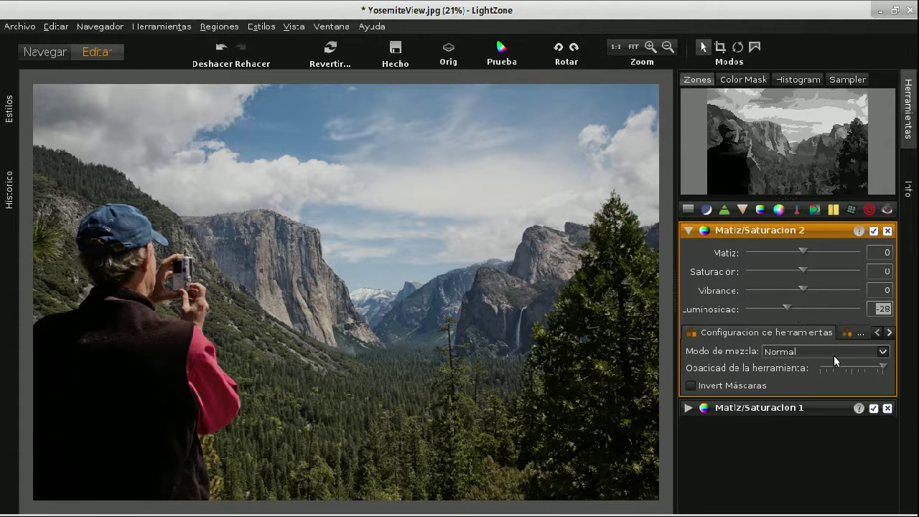
mouse_move(785, 307)
mouse_down()
mouse_move(811, 305)
mouse_move(797, 309)
mouse_up()
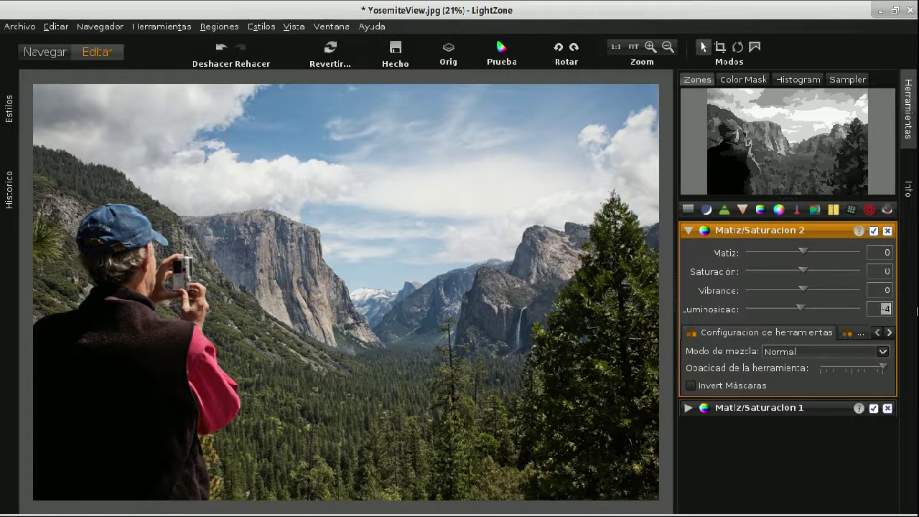
text(0)
key(Return)
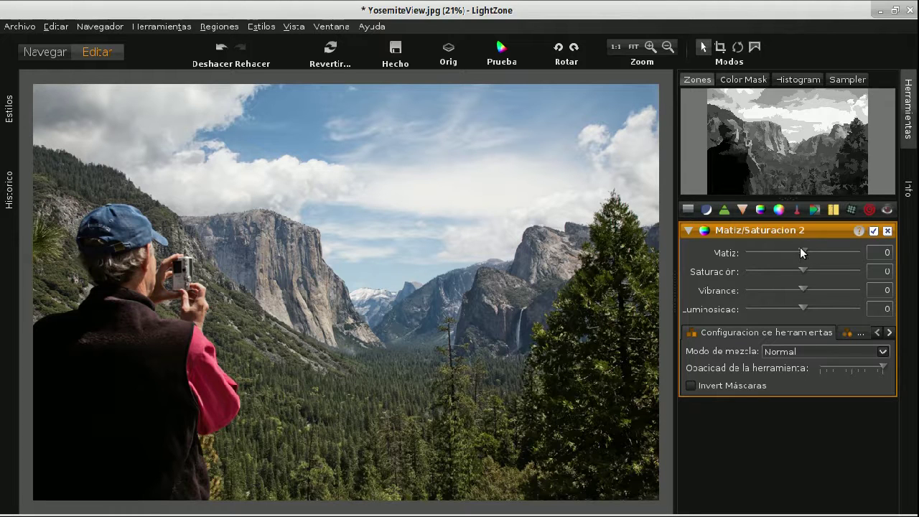
Set Matiz to 29 and reduce the LightZone window so the color wheels in GIMP show beside it.
mouse_move(802, 251)
mouse_down()
mouse_move(826, 246)
mouse_move(808, 251)
mouse_up()
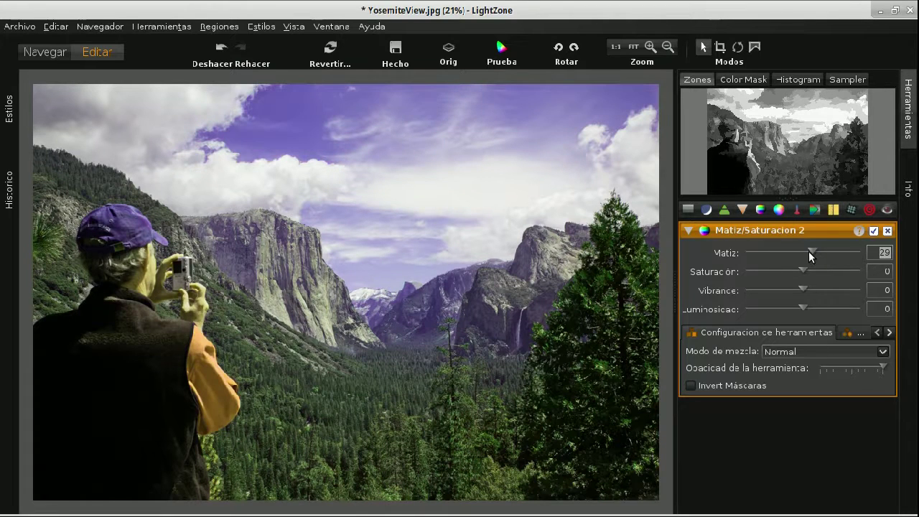
click(896, 10)
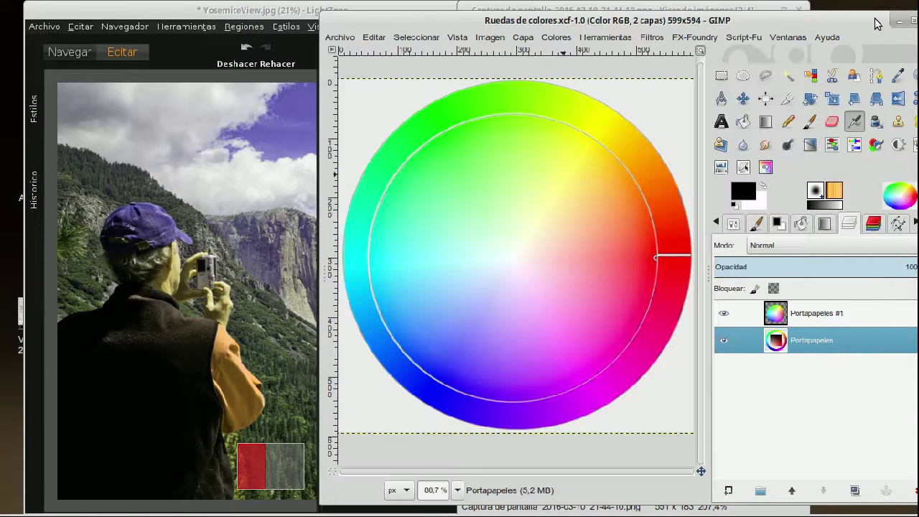
click(875, 20)
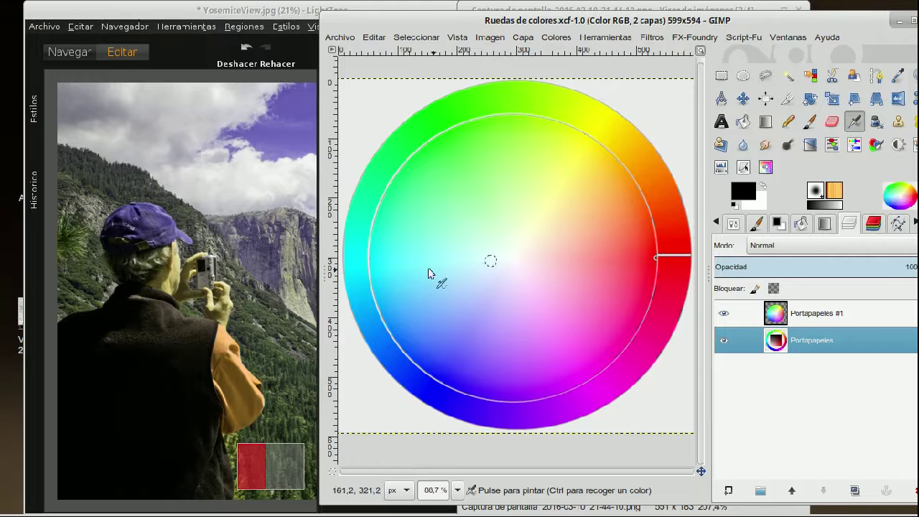
Switch to LightZone and set Matiz to 45.
click(236, 236)
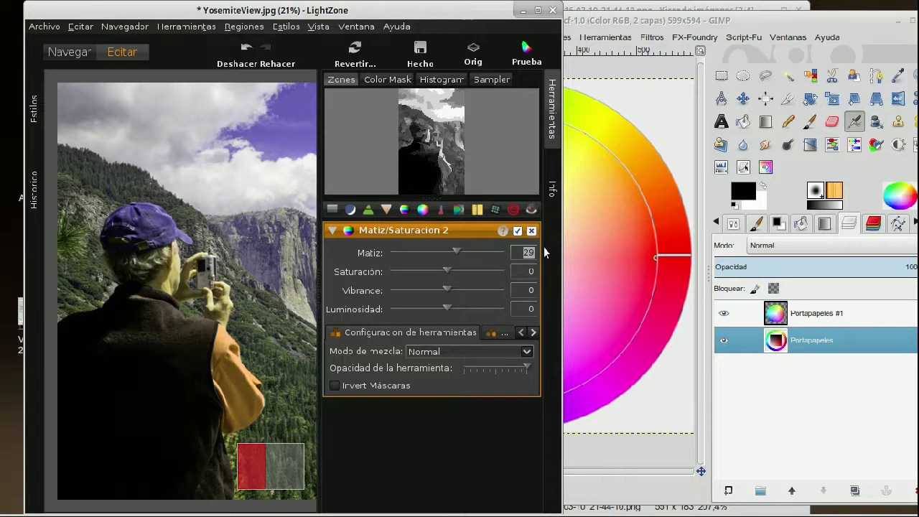
text(45)
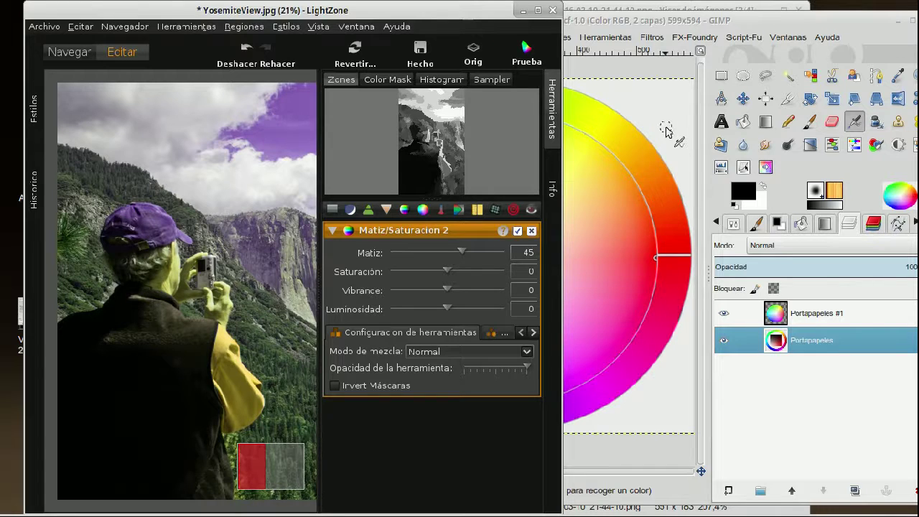
Switch to GIMP and rotate the outer color ring layer Portapapeles by 45 degrees around its center.
click(650, 413)
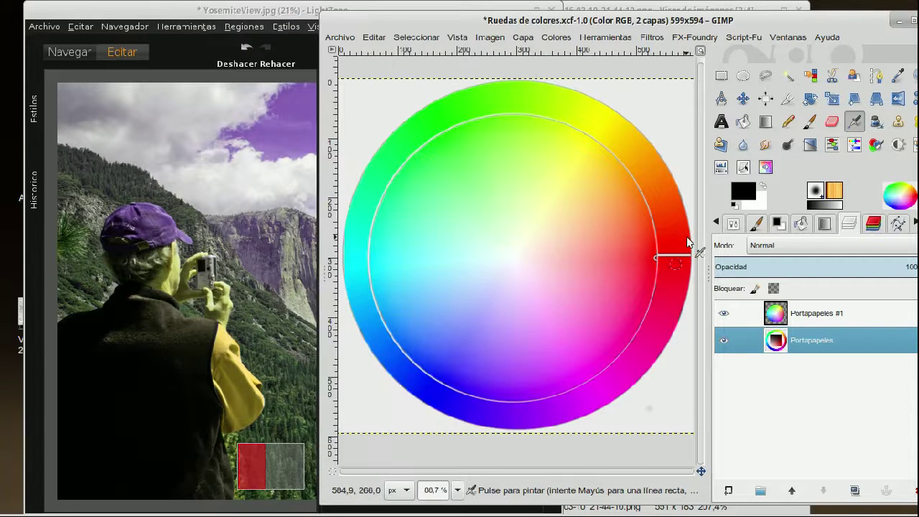
click(810, 98)
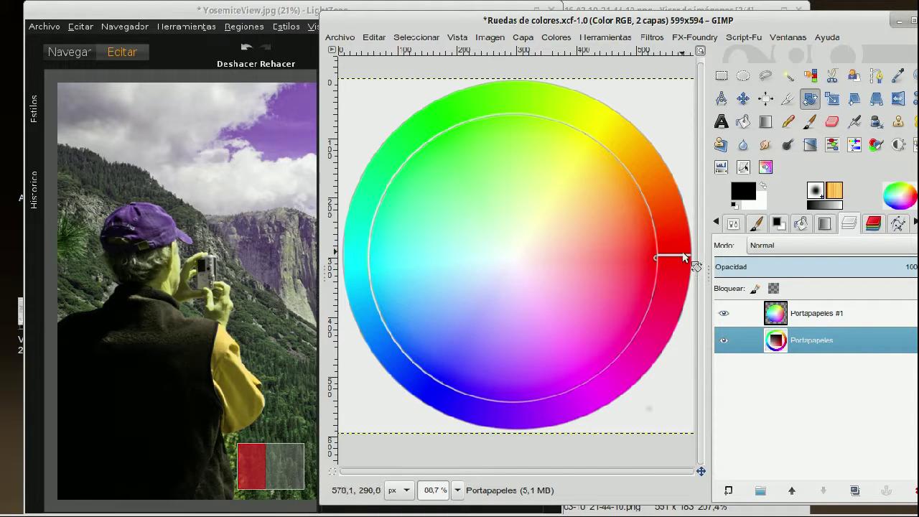
drag(355, 246, 352, 252)
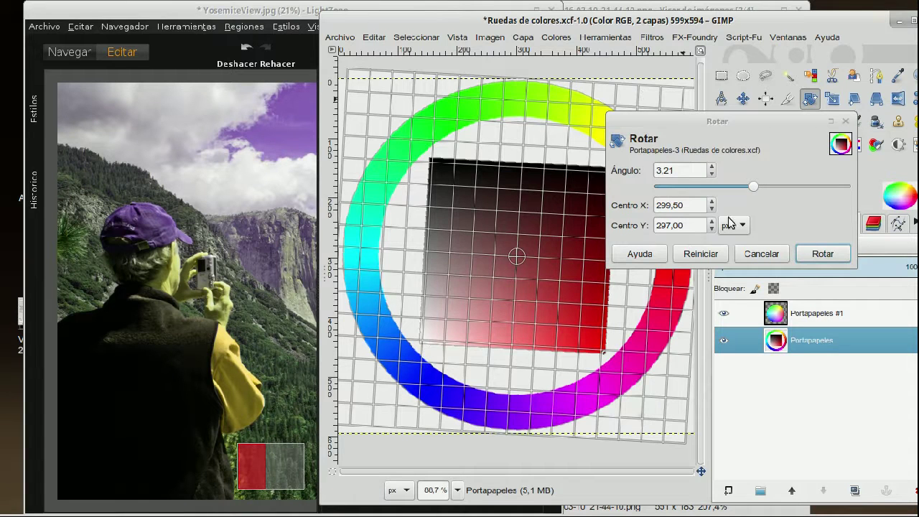
click(642, 166)
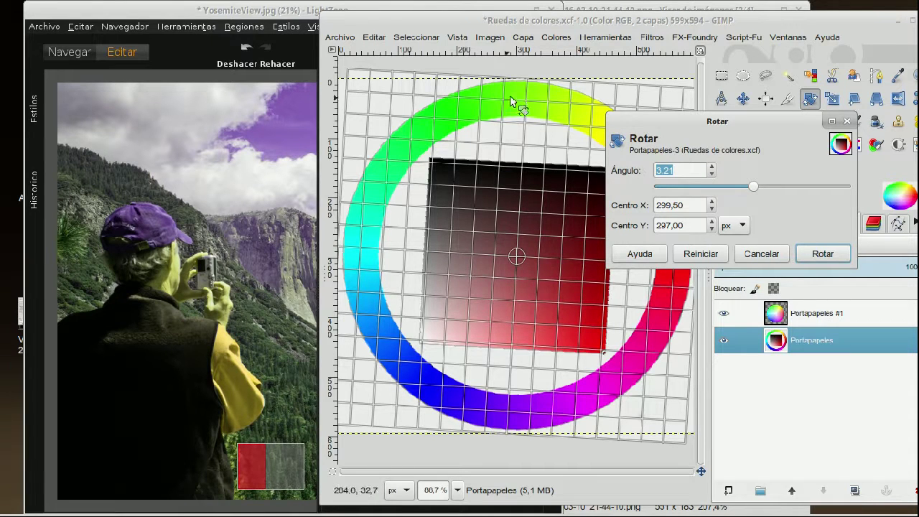
text(45)
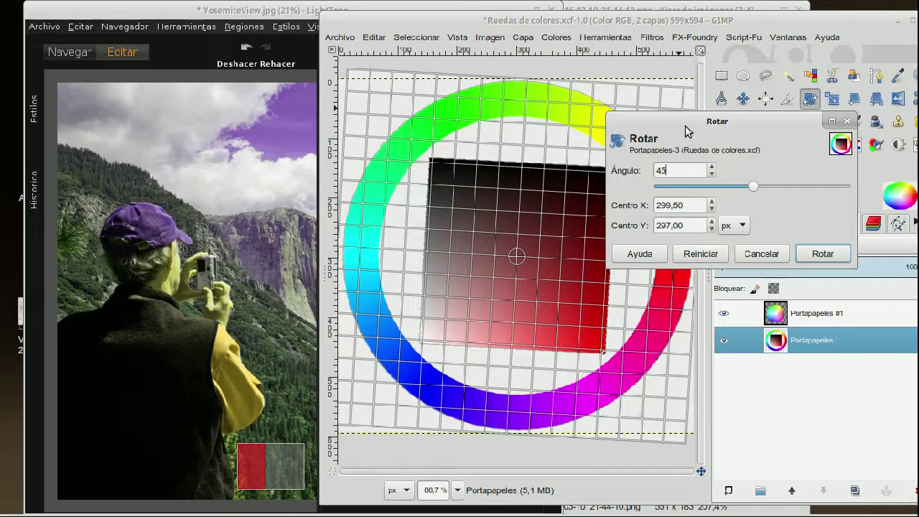
click(823, 254)
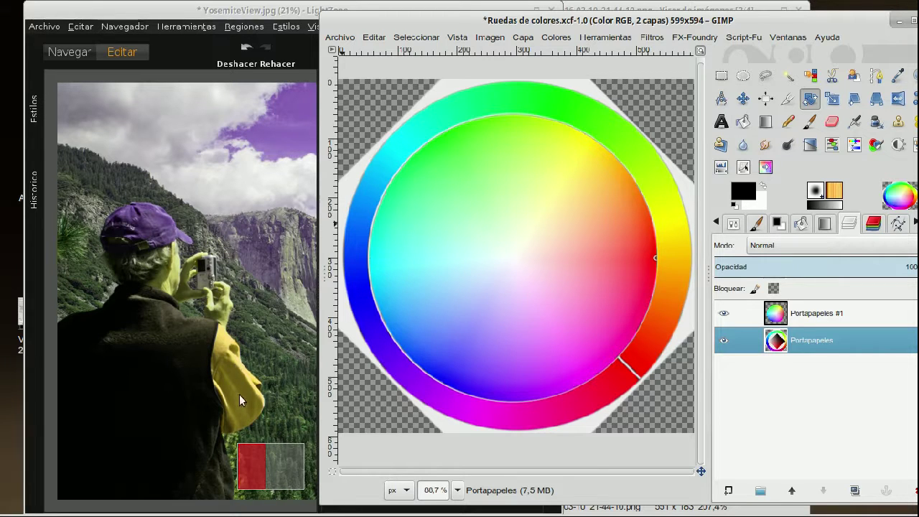
Compare the photo in LightZone with and without the hue adjustment, and check it against the rotated ring in GIMP.
click(213, 63)
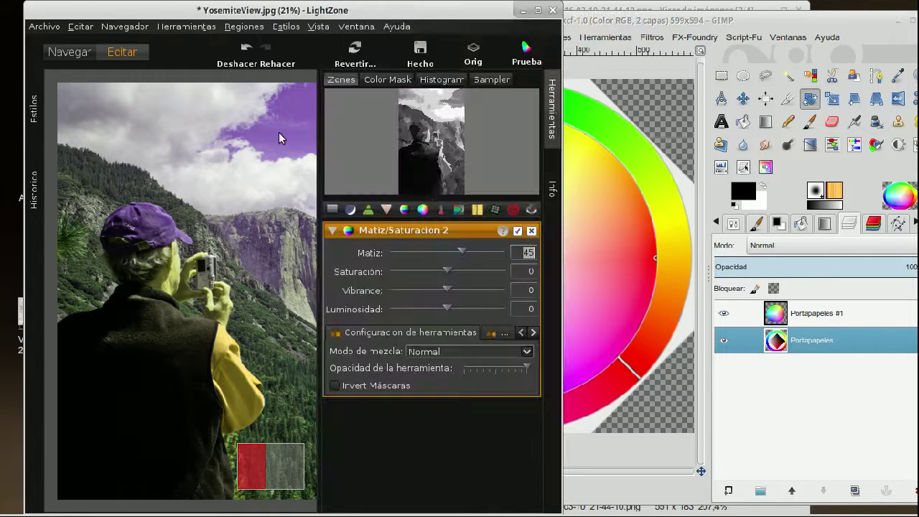
click(518, 231)
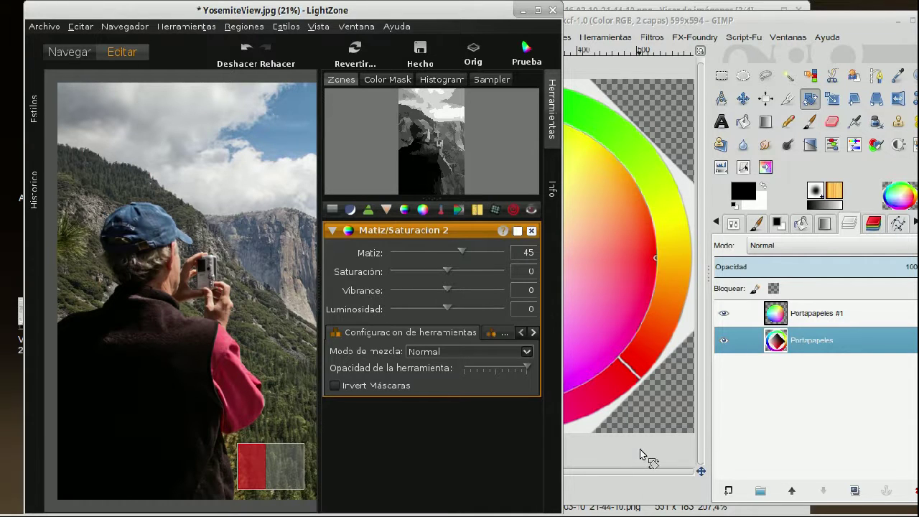
click(518, 230)
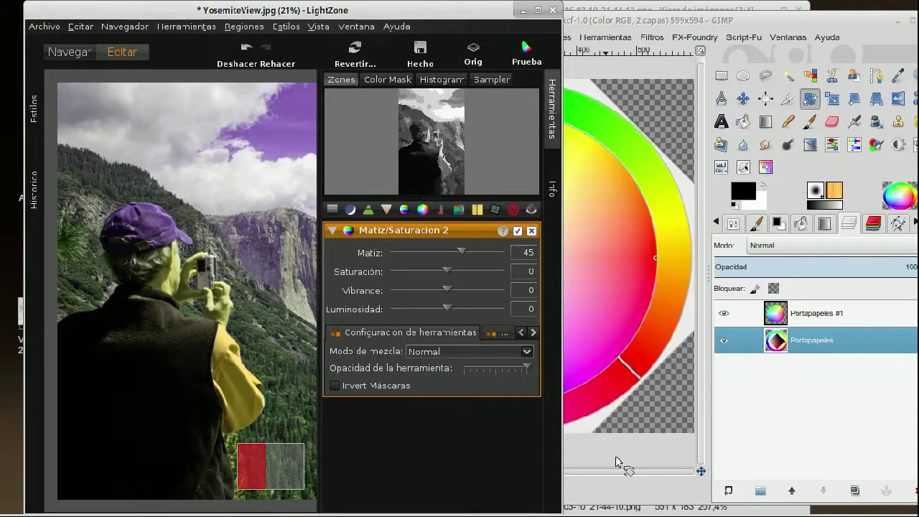
click(649, 459)
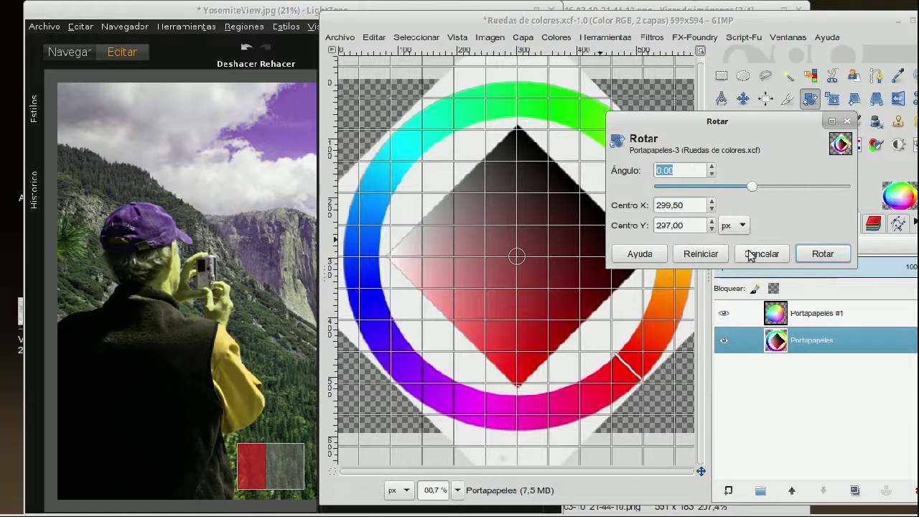
click(761, 253)
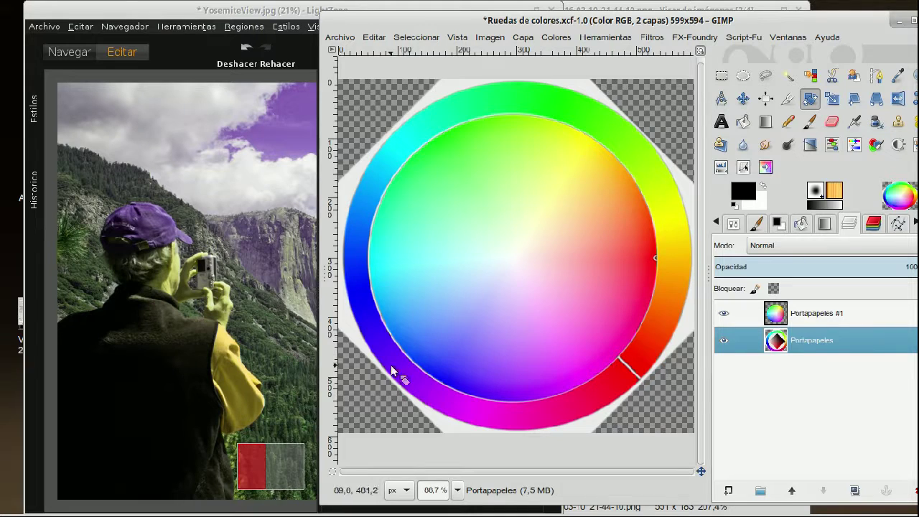
Switch to LightZone and set Matiz to 90.
click(275, 190)
drag(516, 252, 558, 252)
text(90)
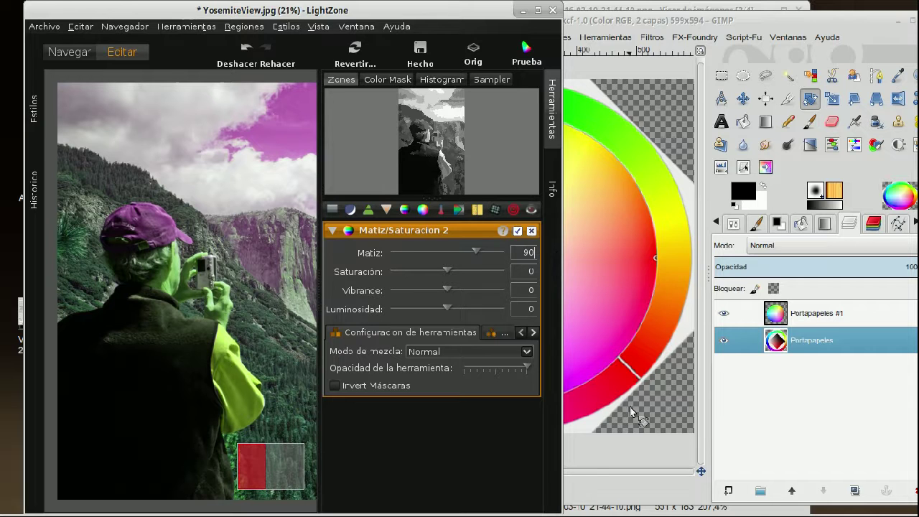
Switch to GIMP and rotate the outer color ring layer by a further 45 degrees.
click(666, 458)
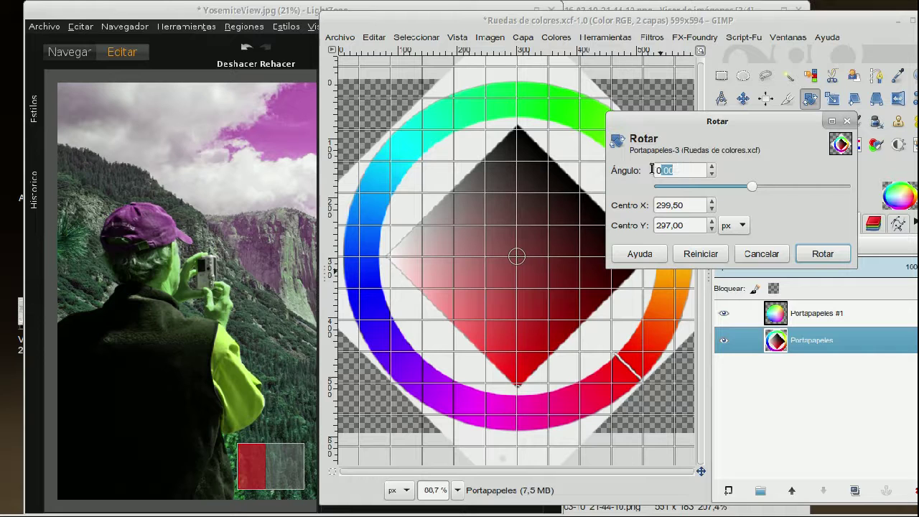
text(4)
key(Return)
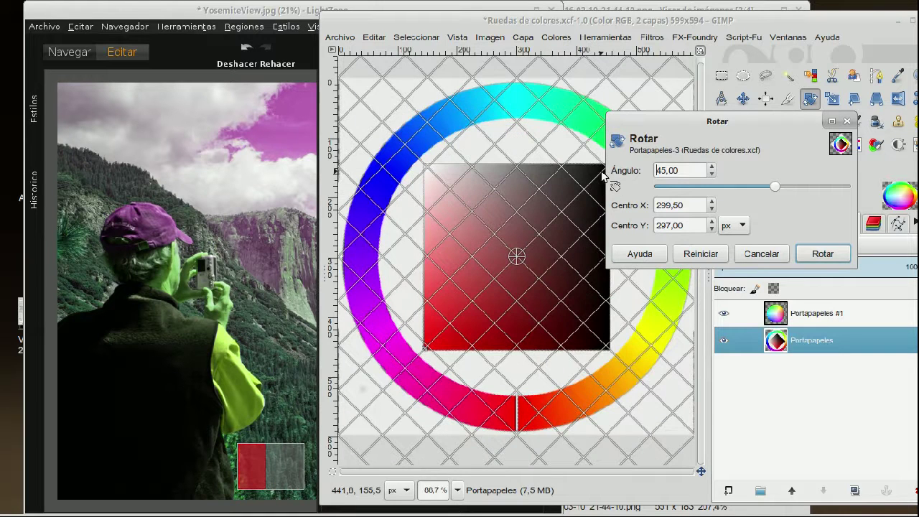
click(823, 254)
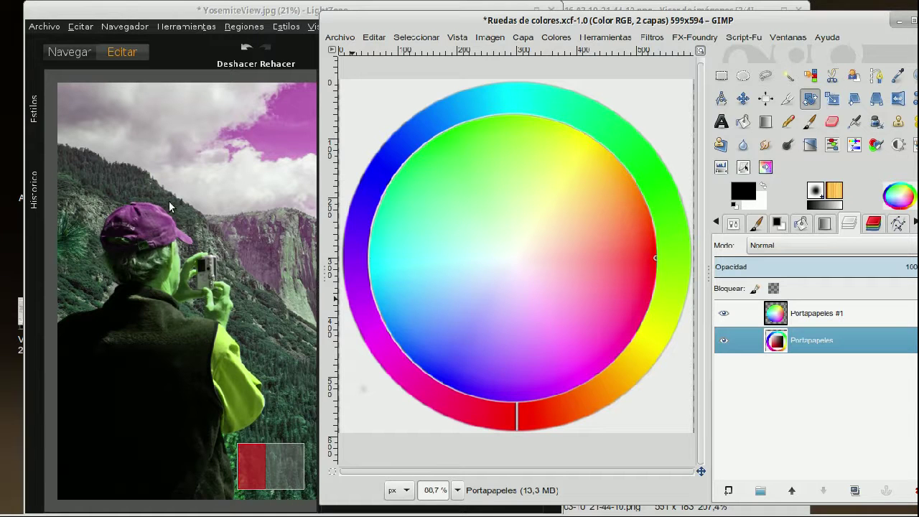
Switch to LightZone and raise Matiz to its maximum of 180.
click(284, 400)
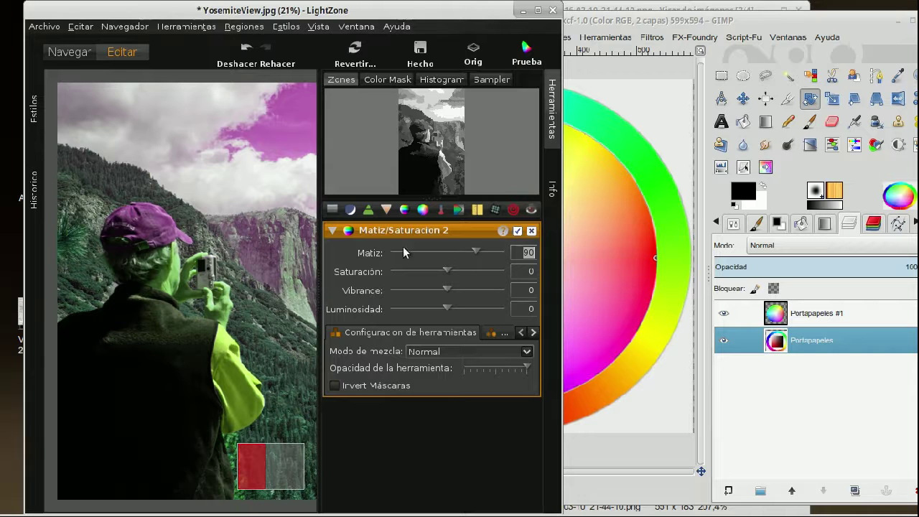
drag(476, 250, 506, 251)
Switch to GIMP and rotate the outer color ring layer by another 90 degrees.
click(636, 468)
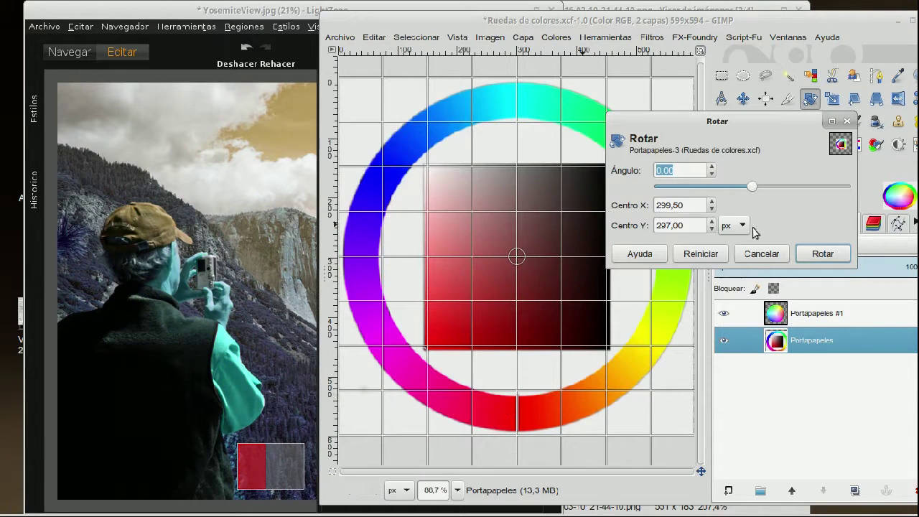
text(90)
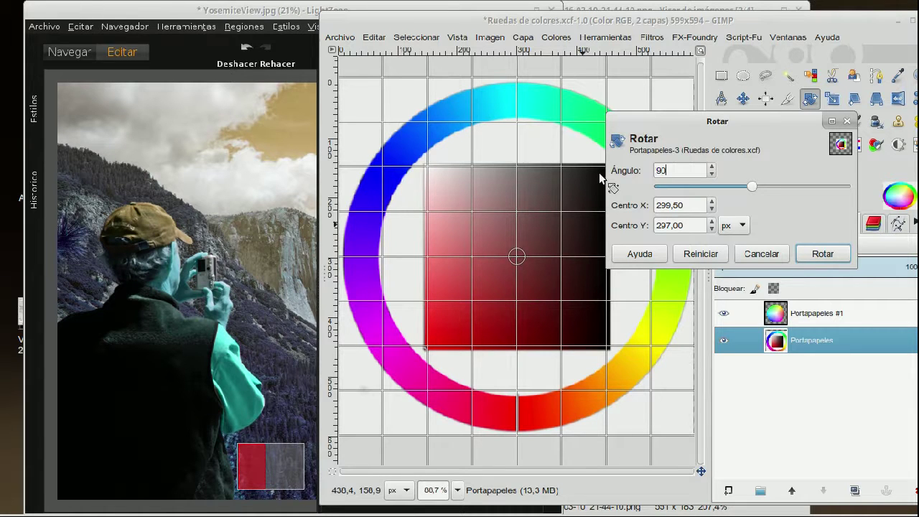
click(820, 256)
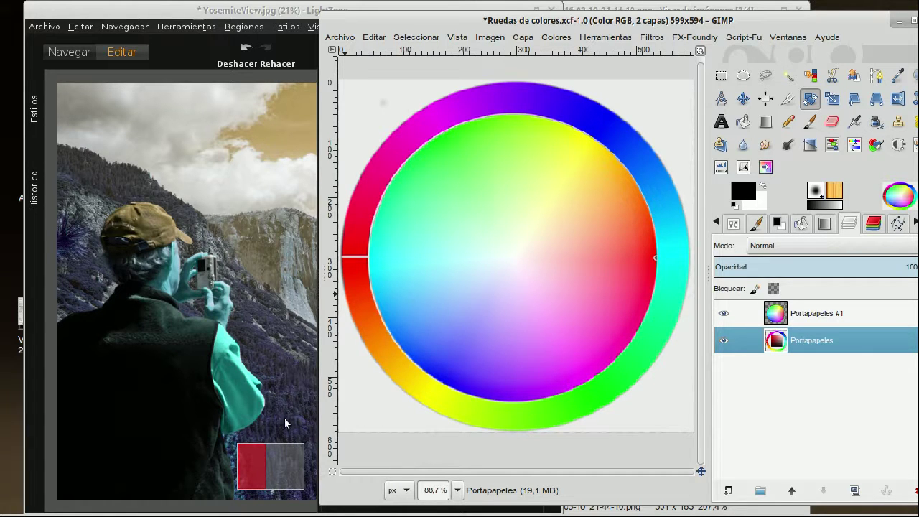
Compare the recolored photo in LightZone with the inner and outer color wheels in GIMP.
click(287, 386)
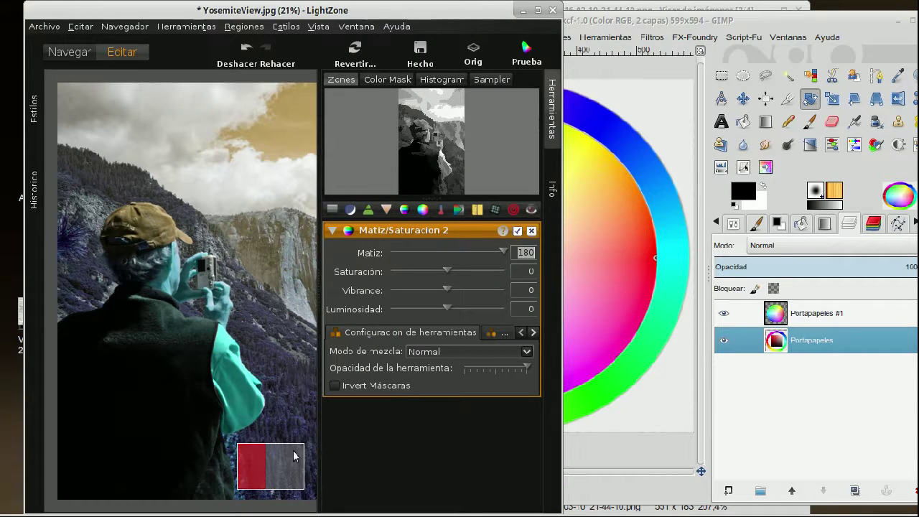
mouse_move(258, 458)
mouse_down()
mouse_move(306, 459)
mouse_move(210, 463)
mouse_up()
click(648, 463)
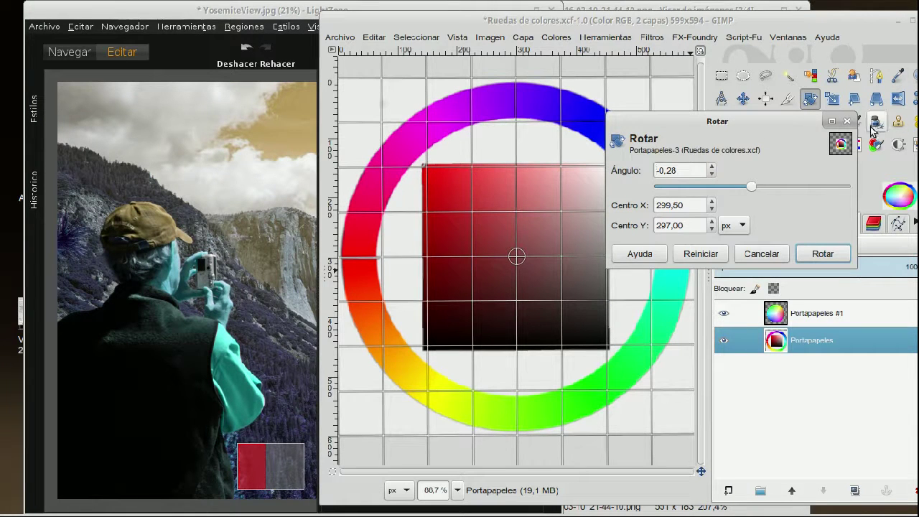
click(771, 253)
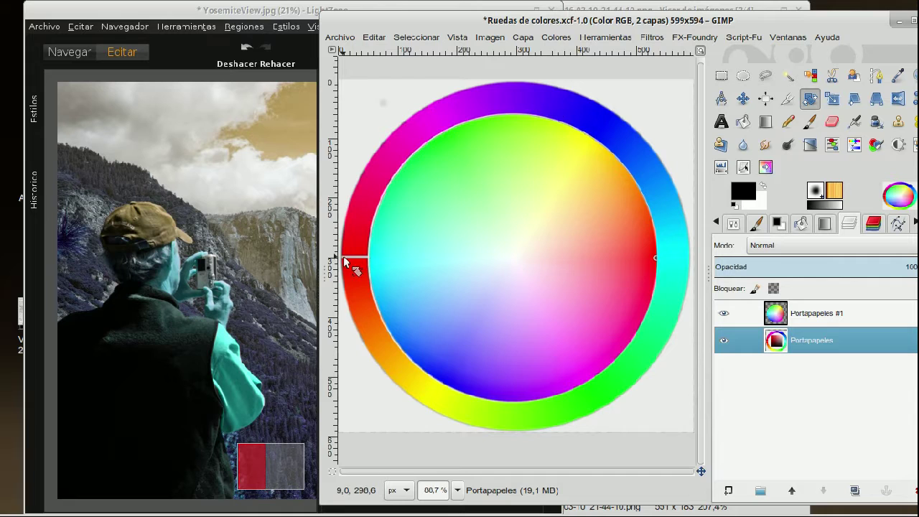
Switch to LightZone and set Matiz to -90.
click(301, 161)
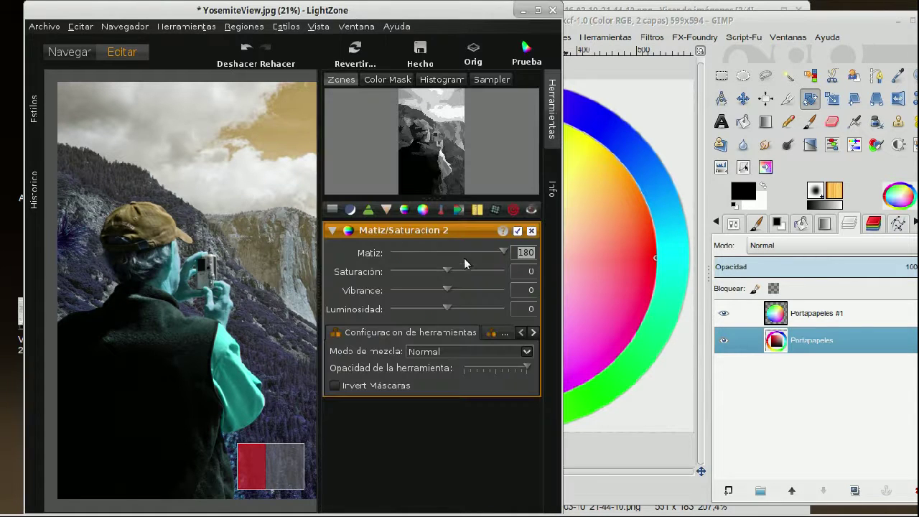
text(-90)
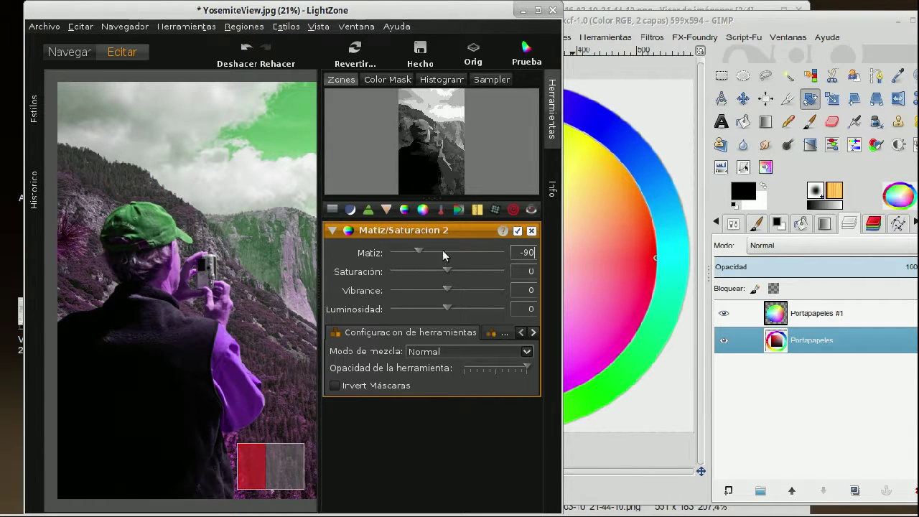
Try Matiz at its minimum of -180, and restore it to -90.
drag(420, 249, 378, 259)
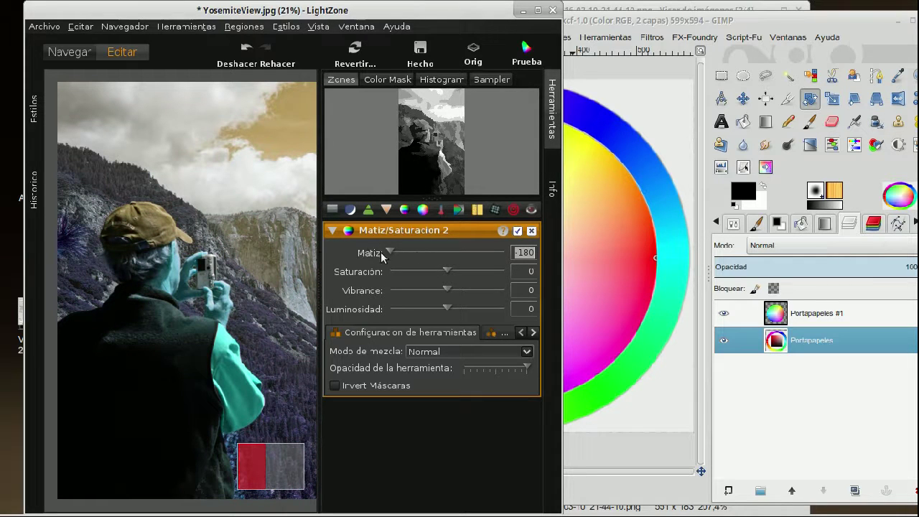
click(515, 252)
drag(514, 252, 540, 251)
text(-90)
key(Return)
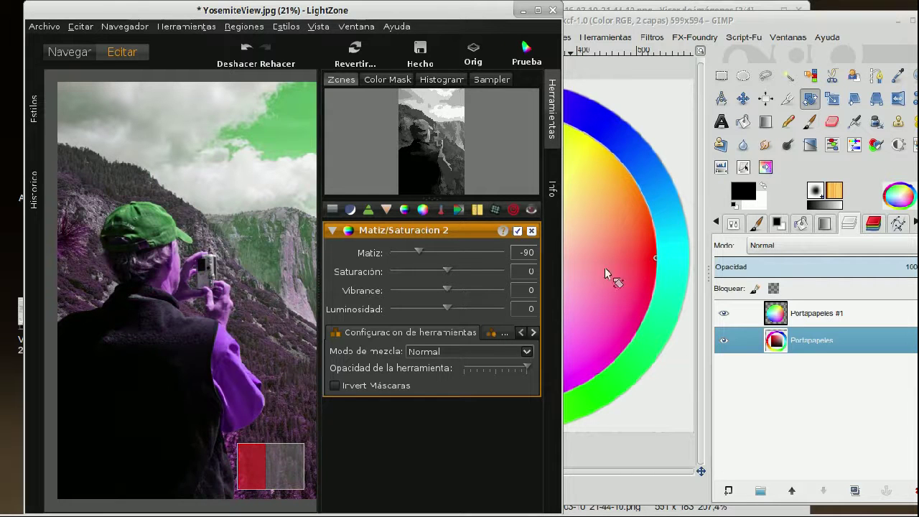
Switch to GIMP and rotate the outer ring layer 90 degrees to match the Matiz shift of -90.
click(654, 419)
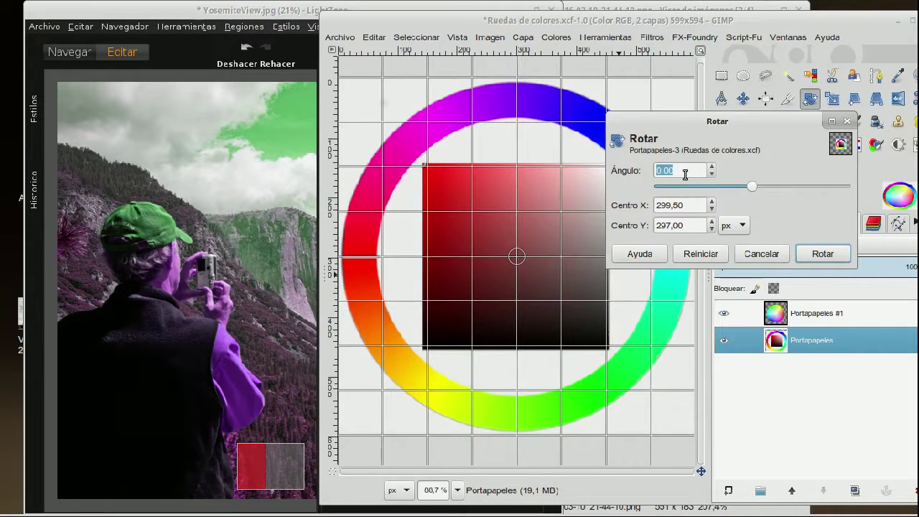
text(90)
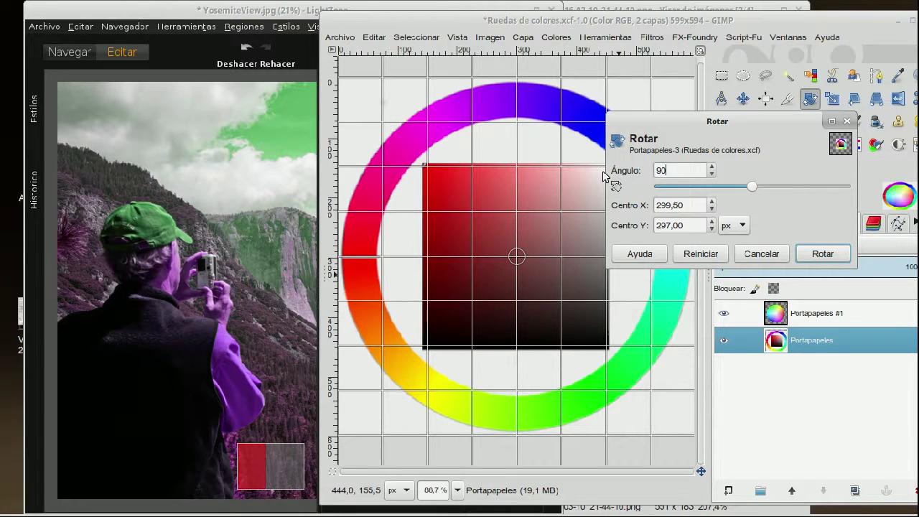
key(Return)
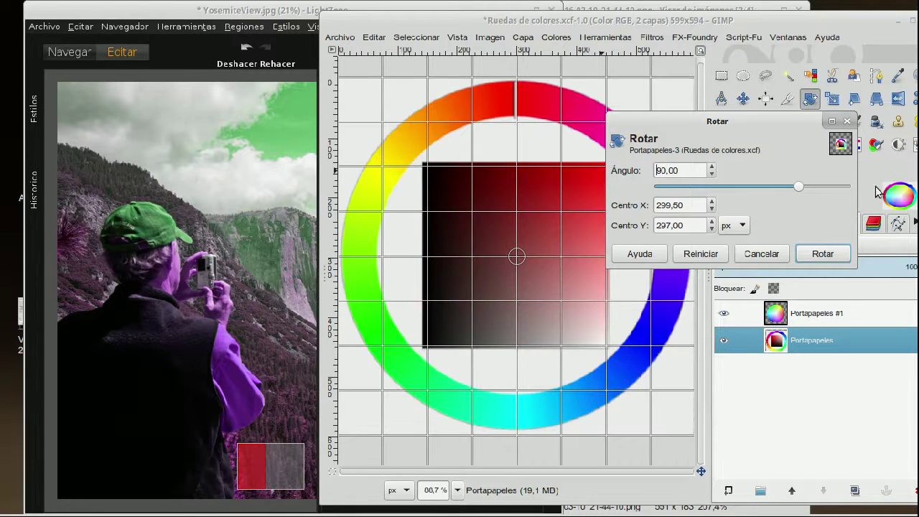
click(823, 254)
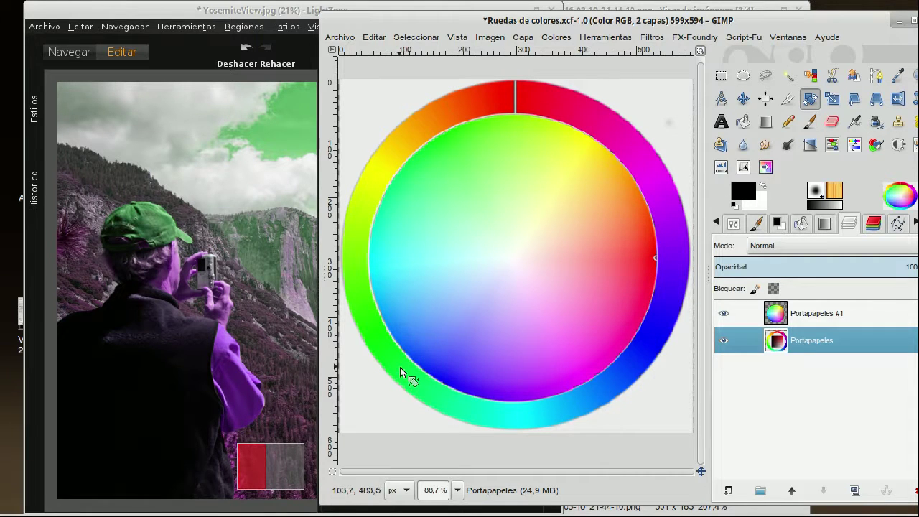
Compare the sky, trees and hiker in the recolored LightZone photo with the rotated color wheels in GIMP, cancelling any rotation started.
click(239, 213)
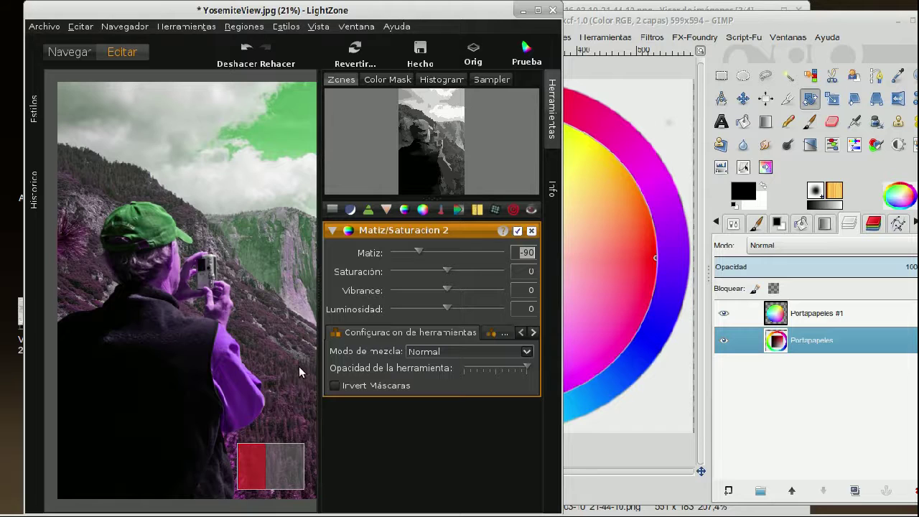
drag(250, 464, 335, 468)
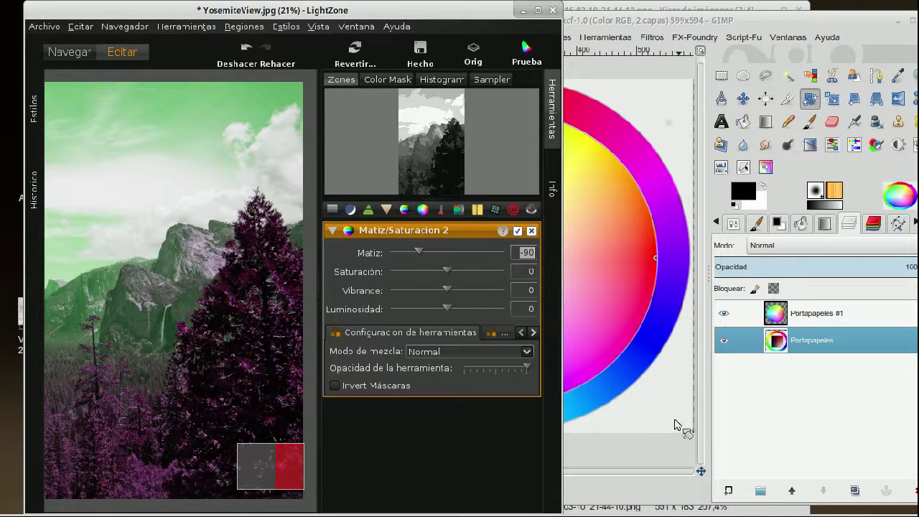
click(619, 454)
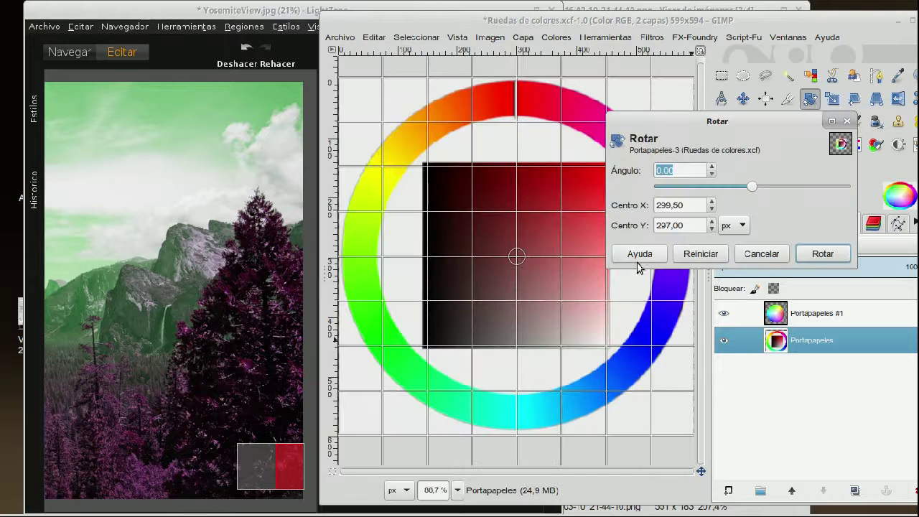
click(759, 254)
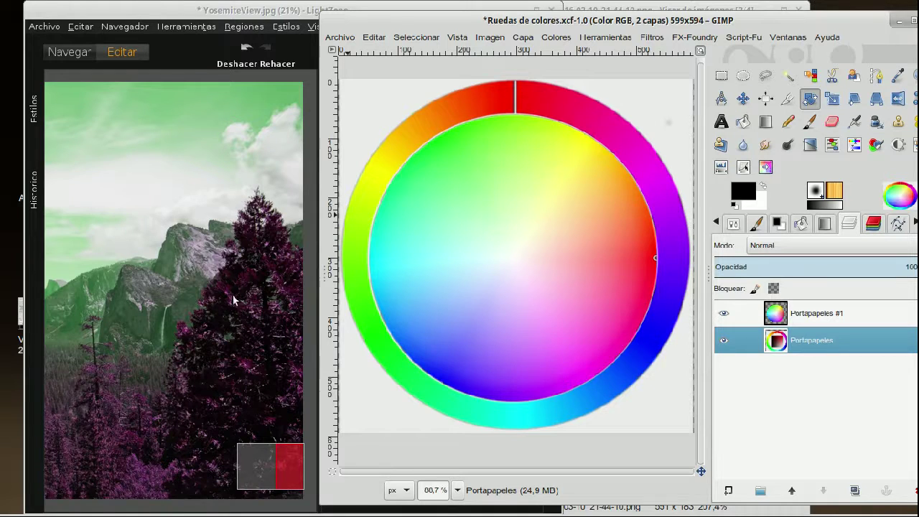
click(285, 474)
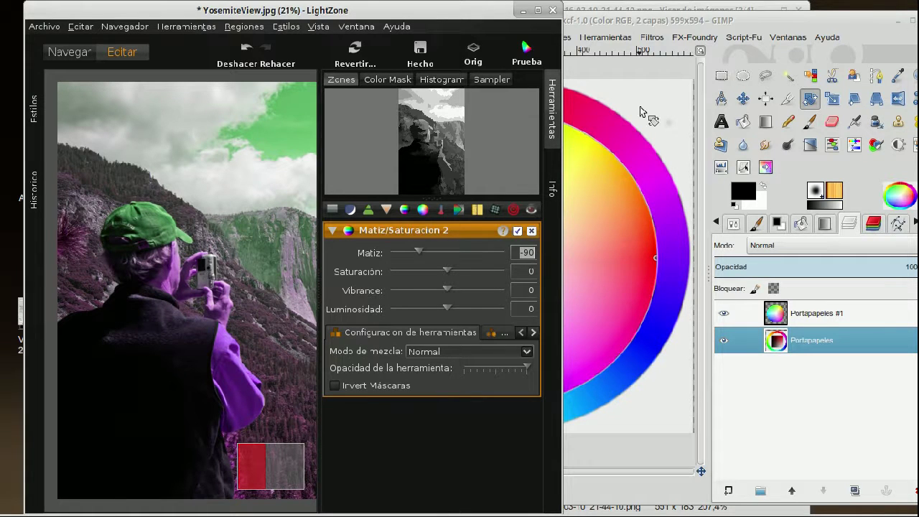
click(641, 415)
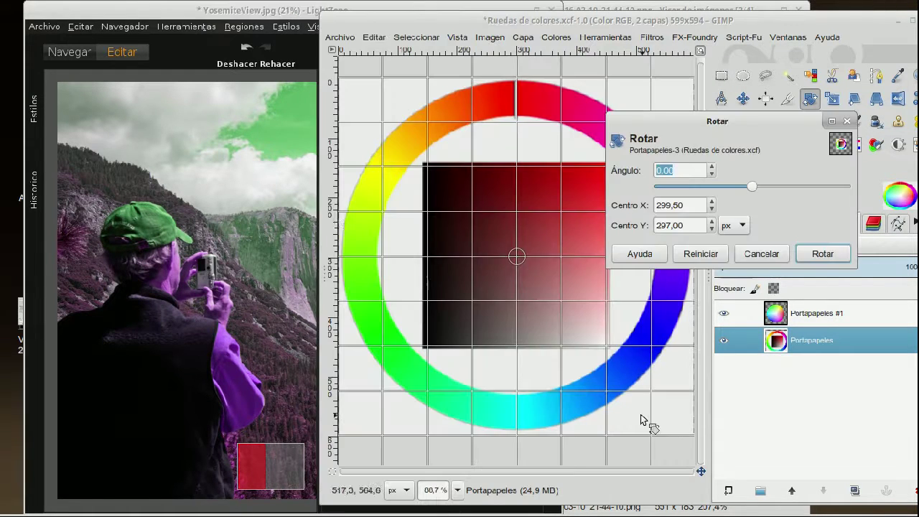
click(761, 253)
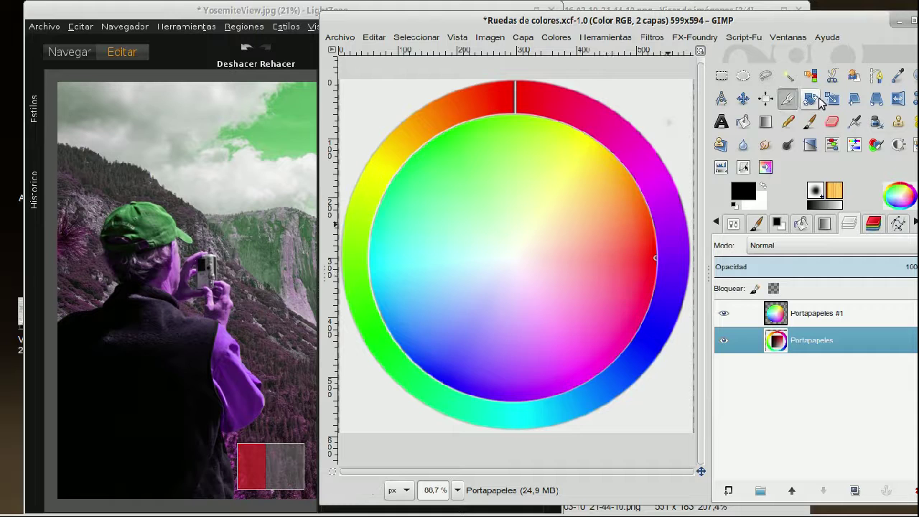
Rotate the outer ring layer 90 degrees in GIMP so its colors line up with the inner wheel.
click(583, 234)
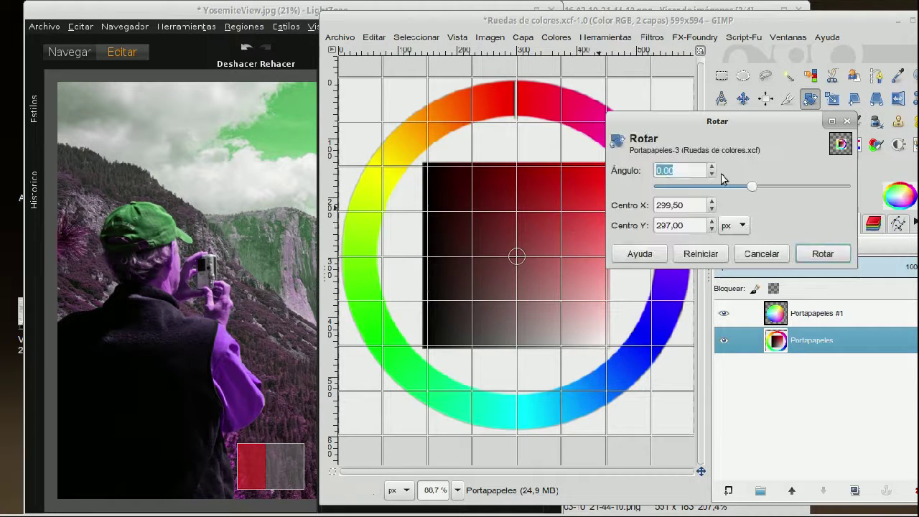
text(90)
key(Return)
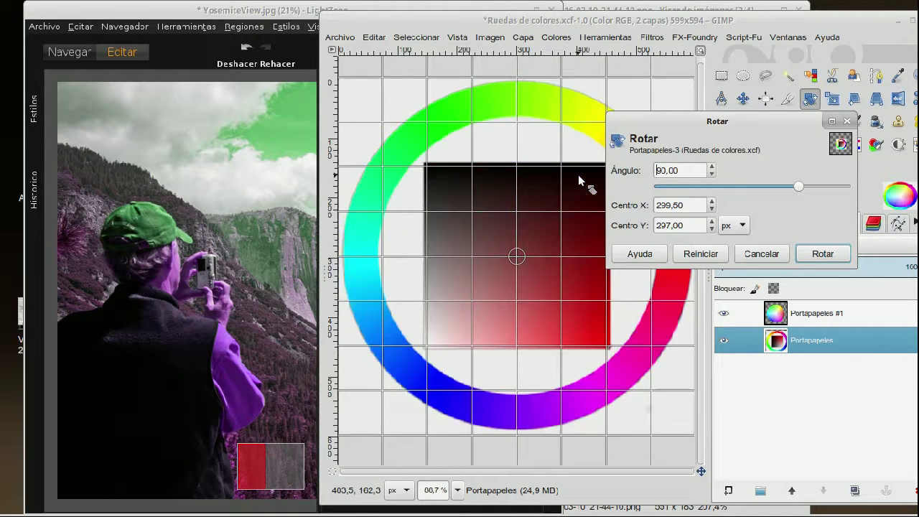
click(820, 254)
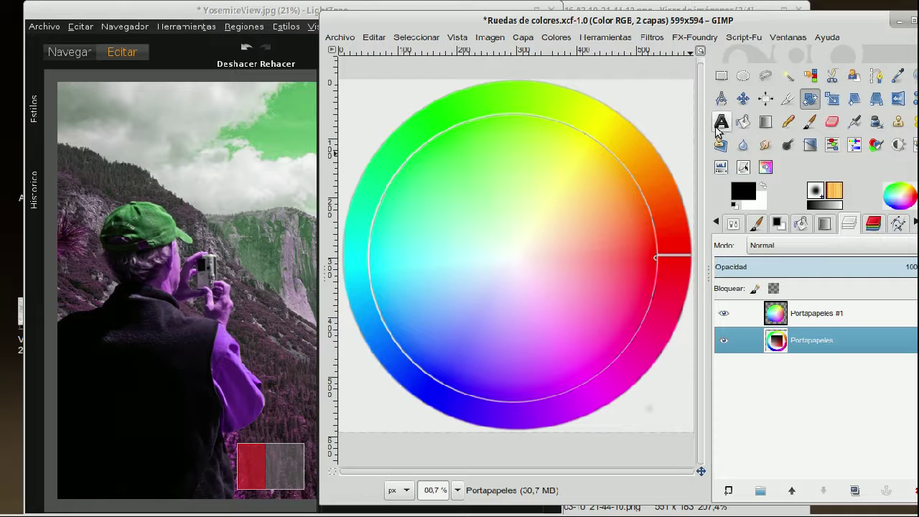
Switch to LightZone and set Matiz to 0.
click(284, 139)
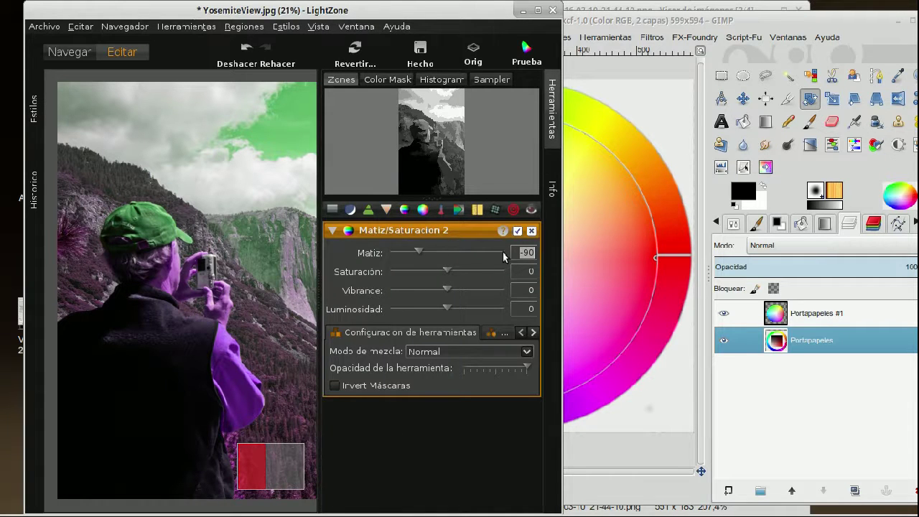
text(0)
key(Return)
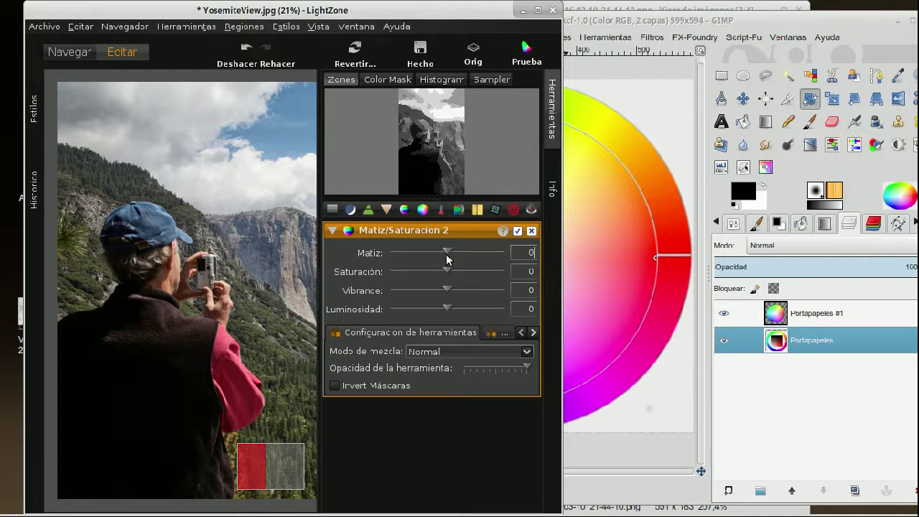
Try a slight negative Matiz shift of -7, and reset it to 0.
drag(447, 259, 444, 260)
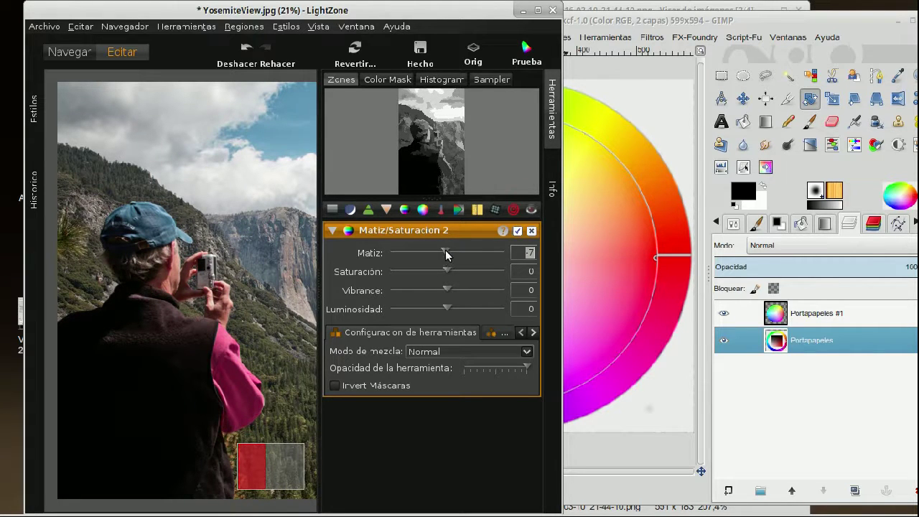
drag(450, 255, 444, 254)
text(0)
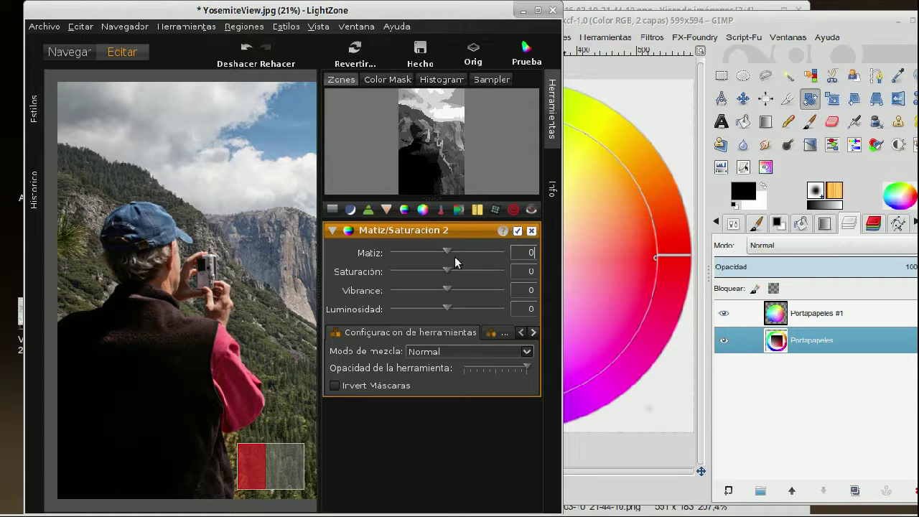
Try small Matiz shifts on both sides of zero, from 9 down to -3, and reset Matiz to 0.
drag(445, 256, 445, 255)
scroll(444, 256, up, 3)
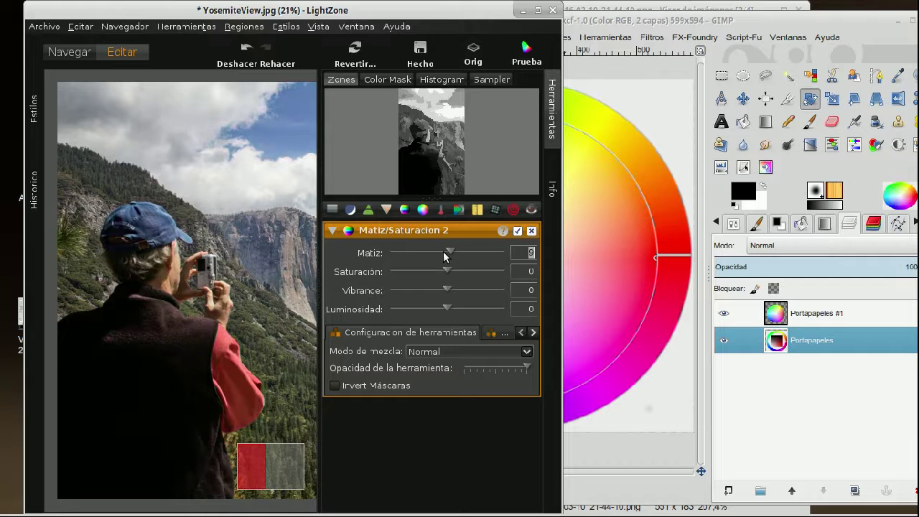
scroll(443, 257, down, 3)
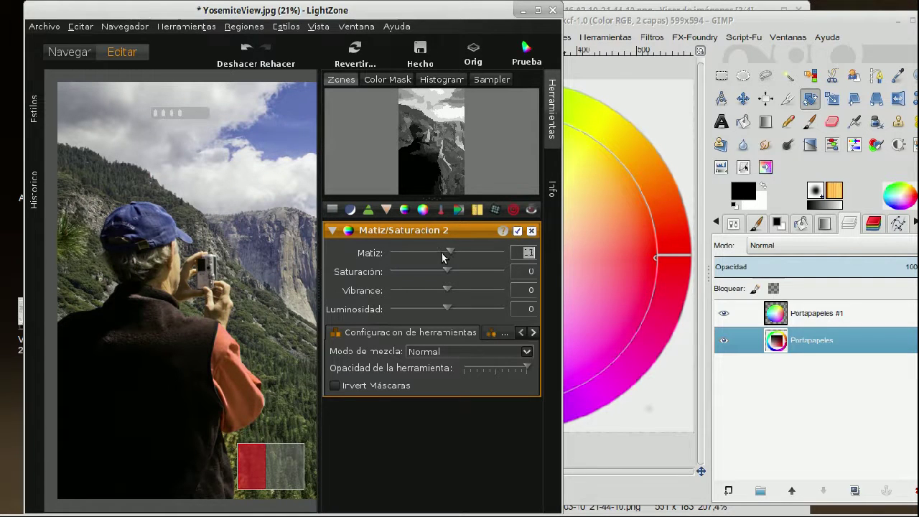
scroll(443, 257, down, 2)
scroll(442, 256, down, 2)
scroll(440, 254, down, 1)
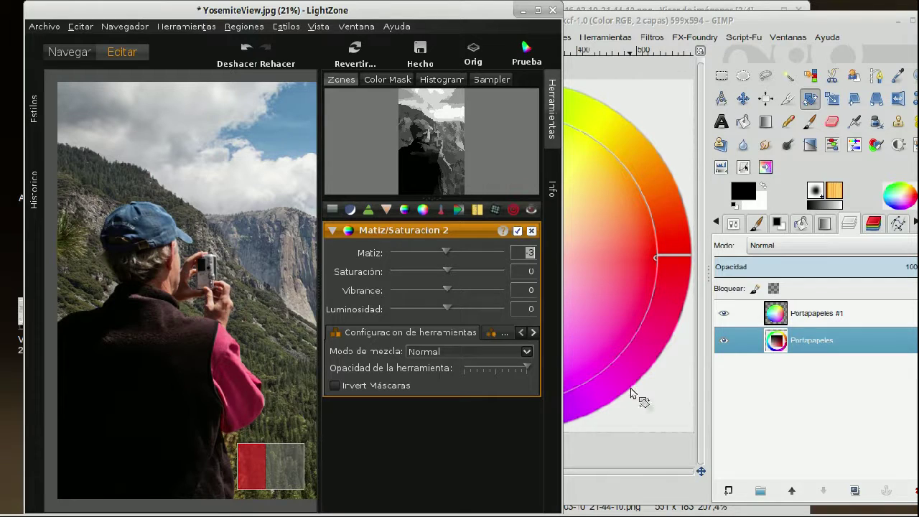
text(0)
key(Return)
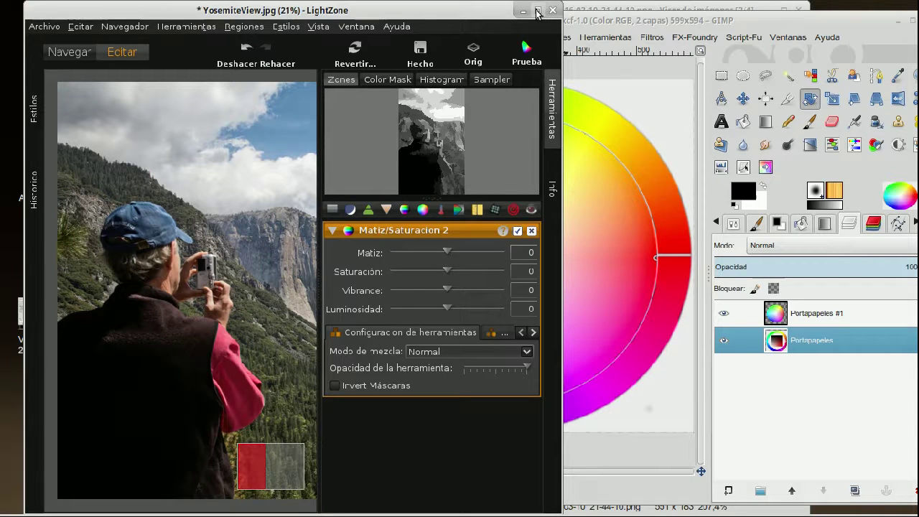
Return to the photo browser, saving the Yosemite edit, and open IMG_9069.jpg for editing.
click(79, 56)
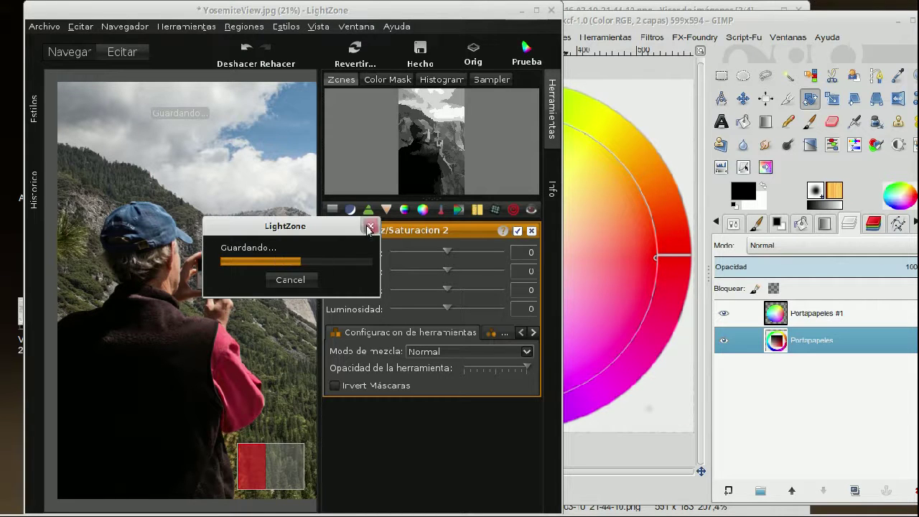
drag(307, 227, 282, 227)
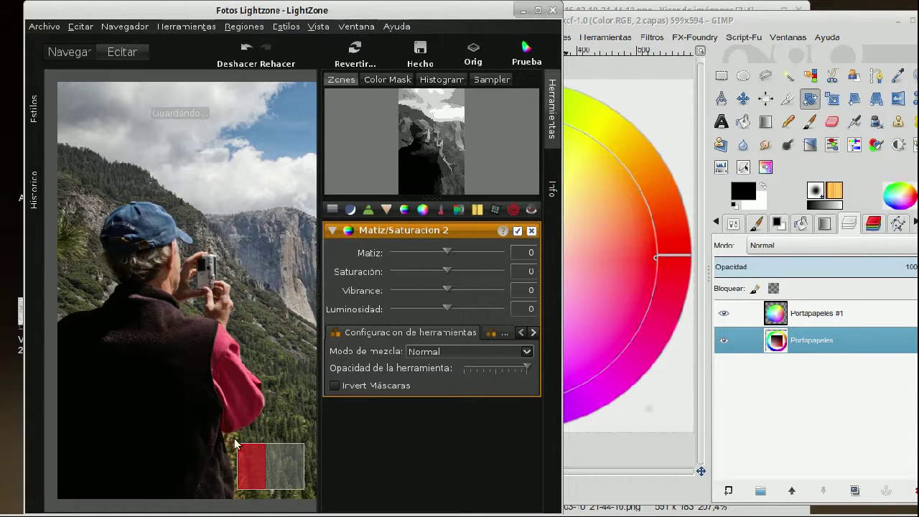
scroll(219, 412, down, 5)
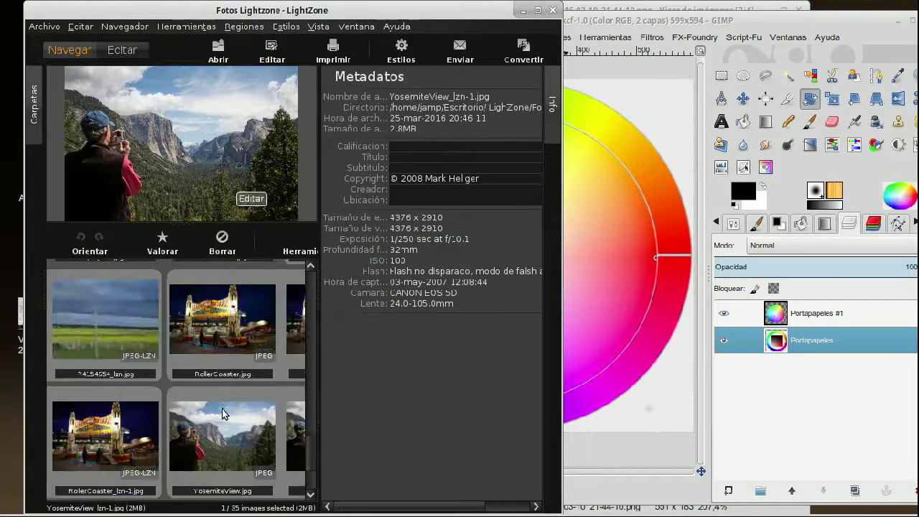
click(228, 319)
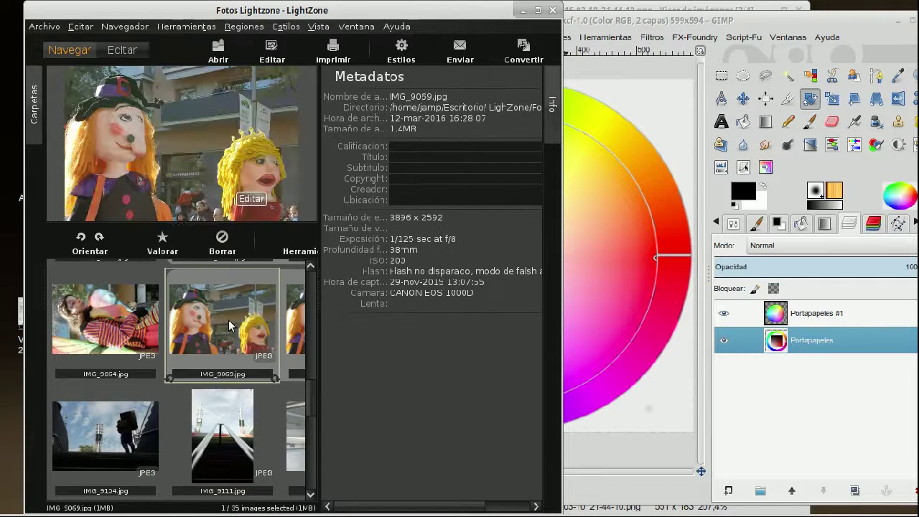
double_click(177, 143)
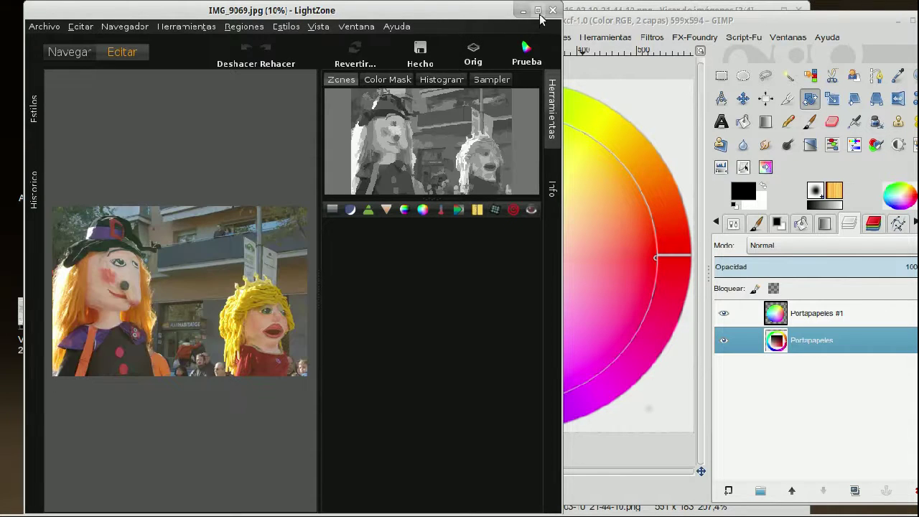
Fit the puppet photo to a maximized LightZone window and add a Matiz/Saturación tool.
click(537, 10)
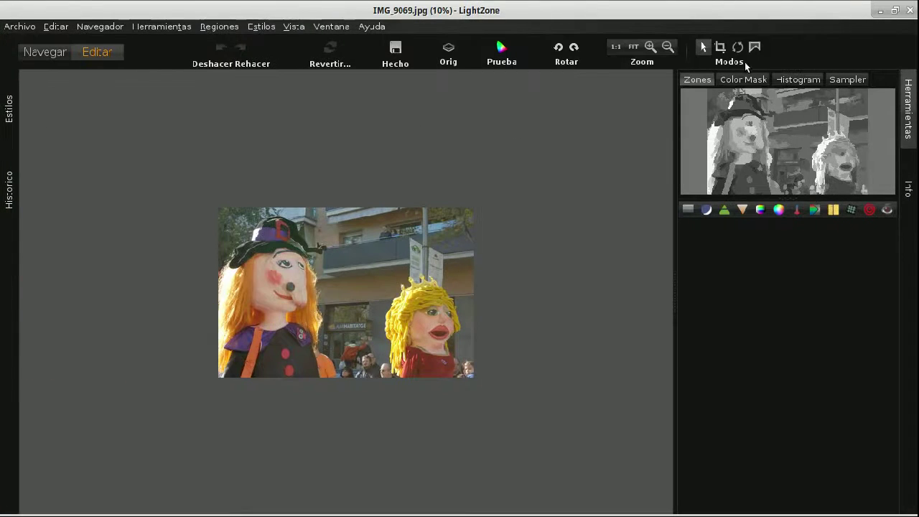
click(634, 46)
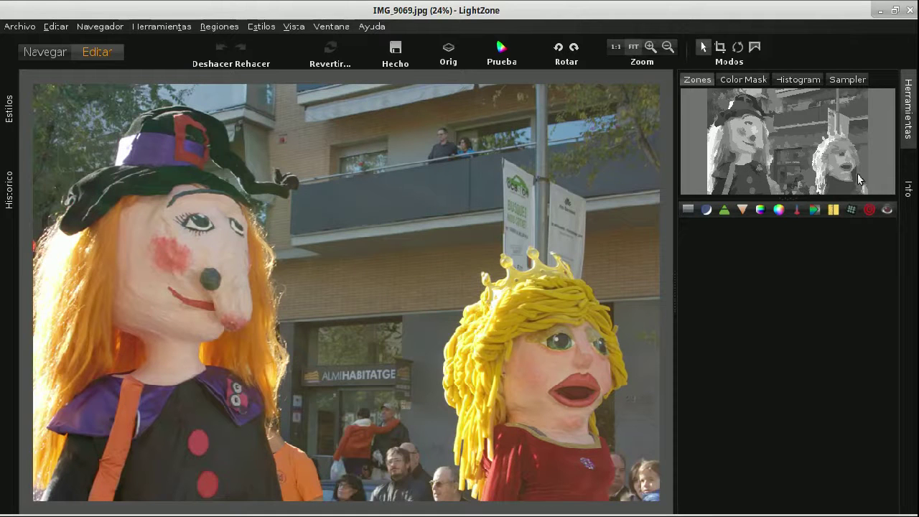
click(761, 209)
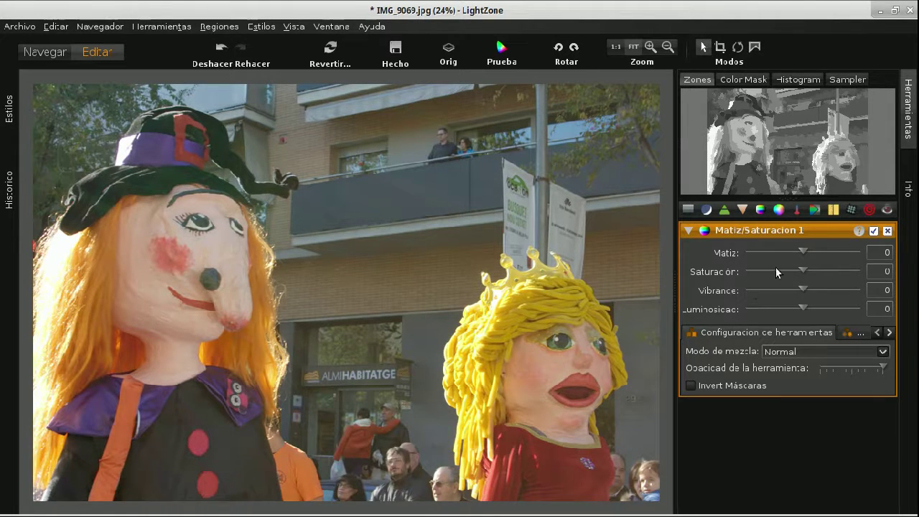
Try a Vibrance of 50 on the puppet photo, and reset it to 0.
mouse_move(802, 278)
mouse_down()
mouse_move(833, 273)
mouse_move(801, 277)
mouse_up()
mouse_move(802, 289)
mouse_down()
mouse_move(818, 291)
mouse_move(806, 295)
mouse_up()
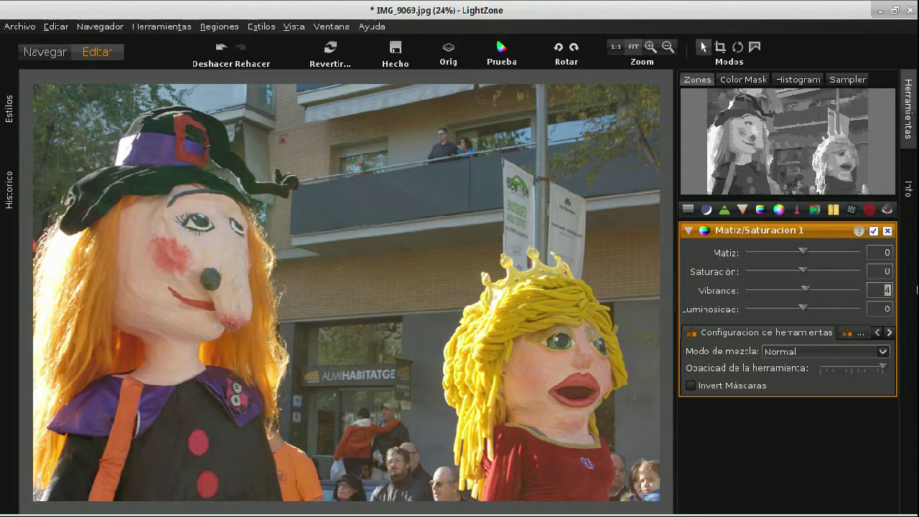
text(0)
key(Return)
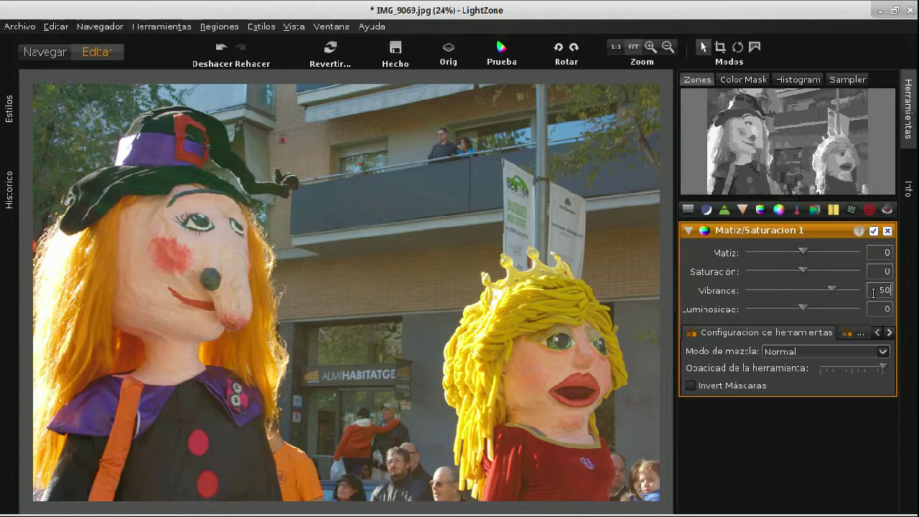
key(BackSpace)
key(BackSpace)
text(0)
key(Return)
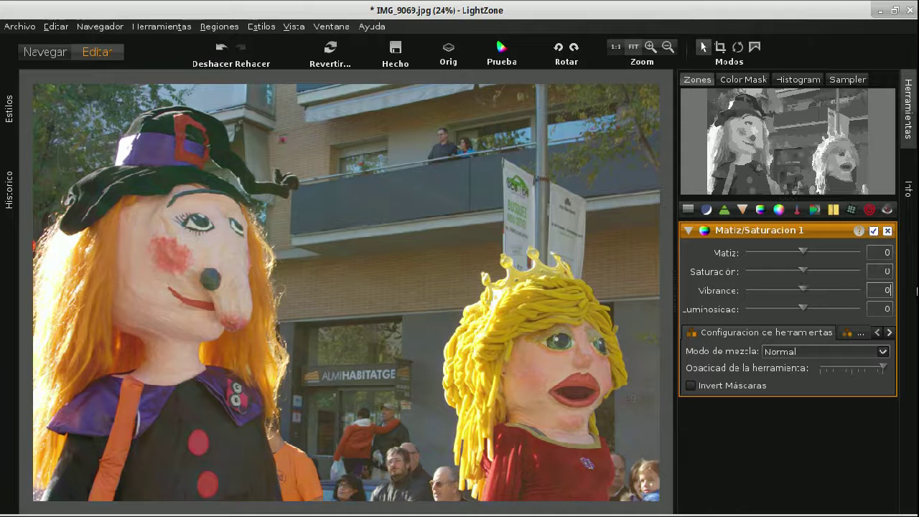
Try a Saturación of 50 on the puppet photo, and reset it to 0.
click(882, 271)
text(50)
key(Return)
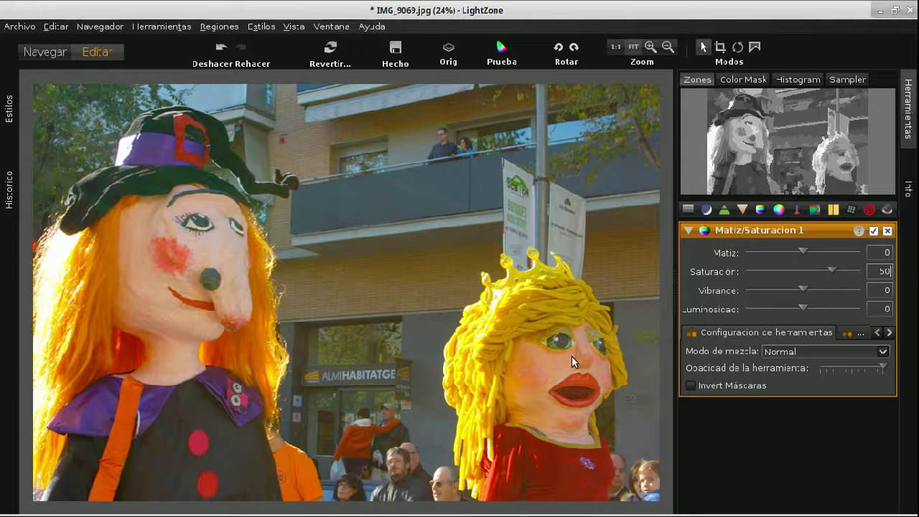
double_click(872, 273)
text(0)
key(Return)
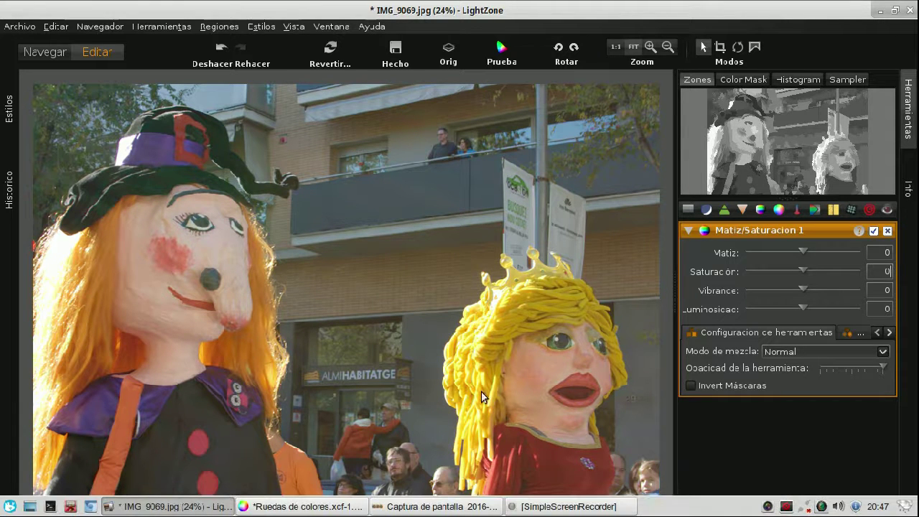
Switch to the image viewer, compare the three portrait versions in the maximized screenshot, and return to LightZone.
click(446, 505)
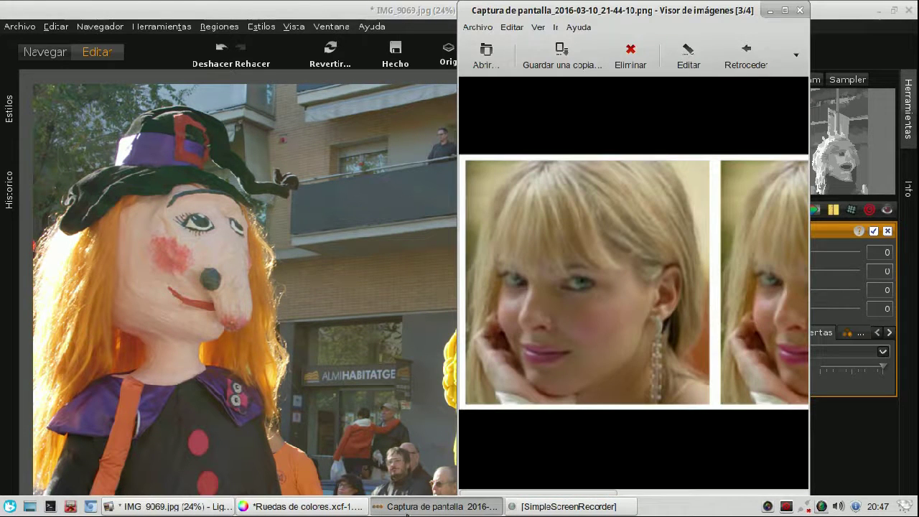
click(784, 10)
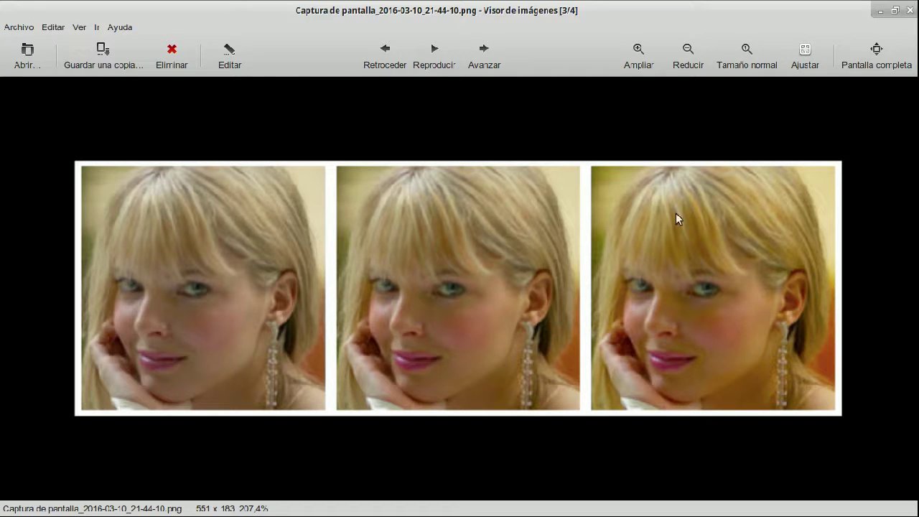
mouse_move(409, 514)
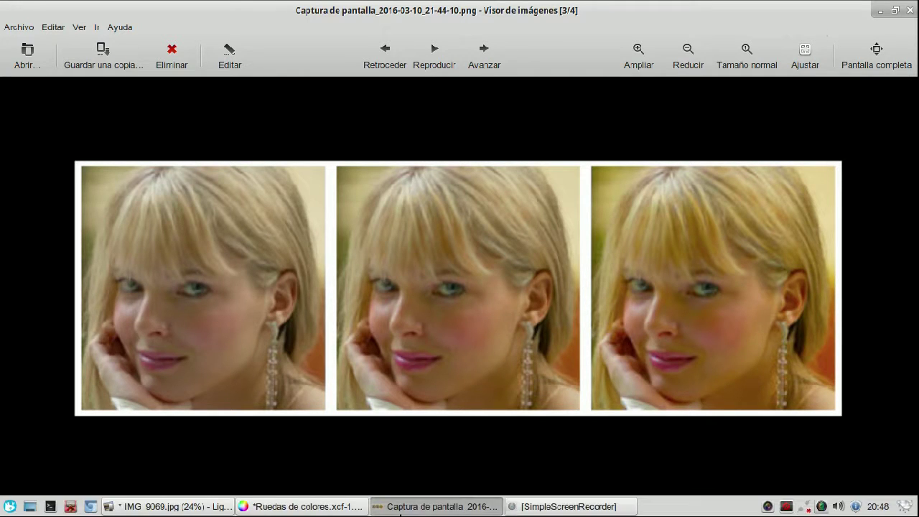
click(168, 506)
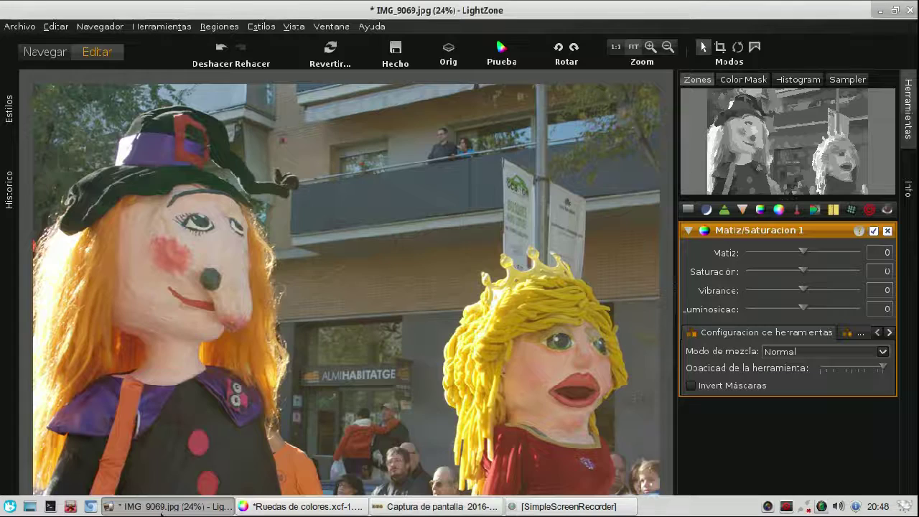